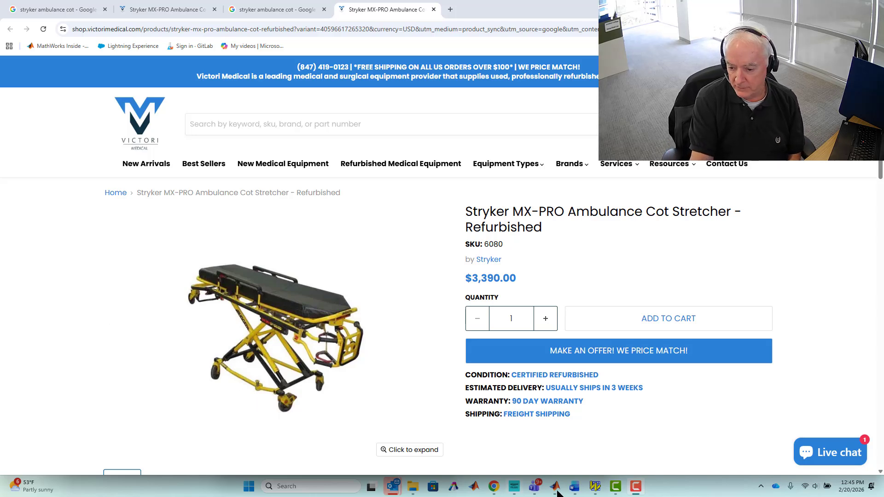
Step: Switch to Working Model and delete the entire existing scissor mechanism from the document
click(595, 486)
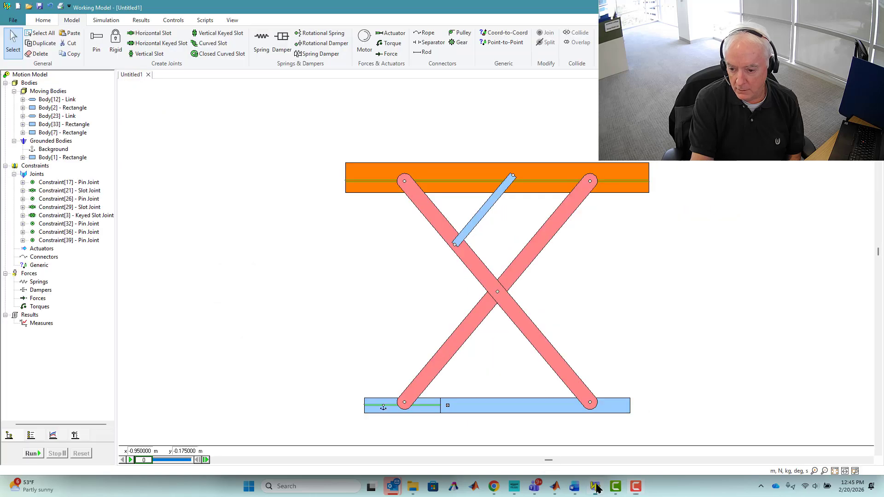
drag(318, 151, 671, 431)
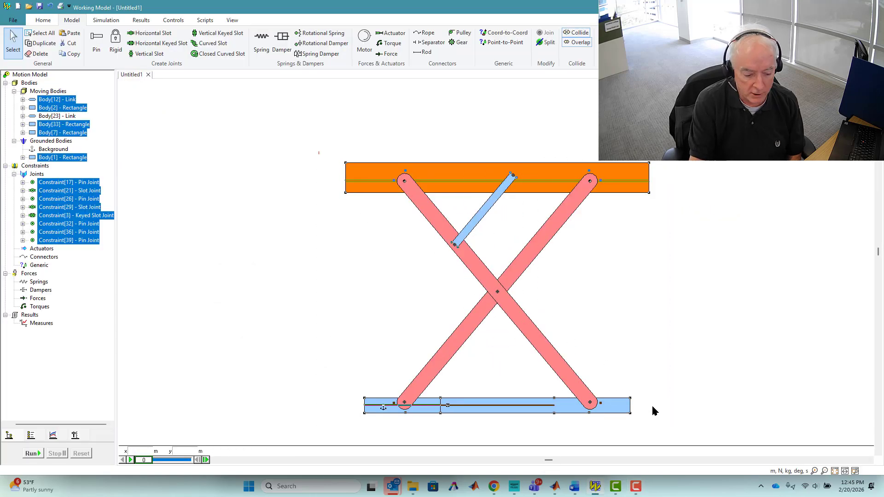
key(Delete)
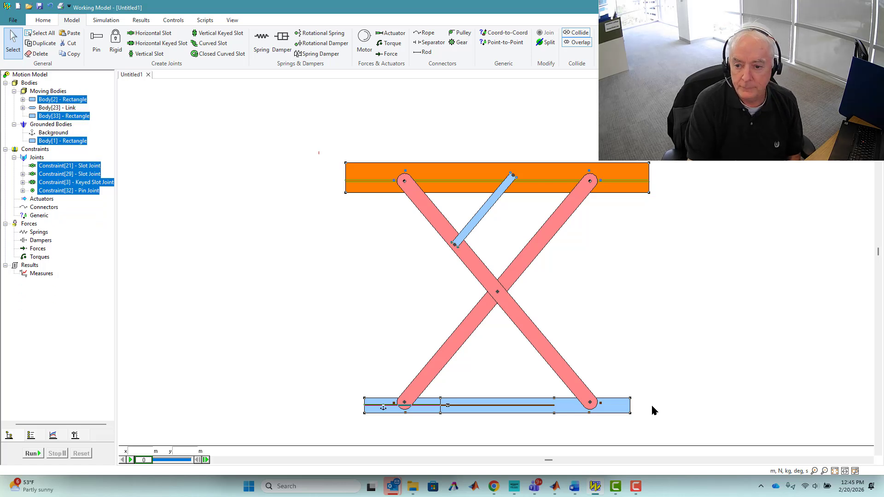
Step: Draw a horizontal rectangle 0.1 m high in the workspace and set its width to 1.25 m
click(44, 21)
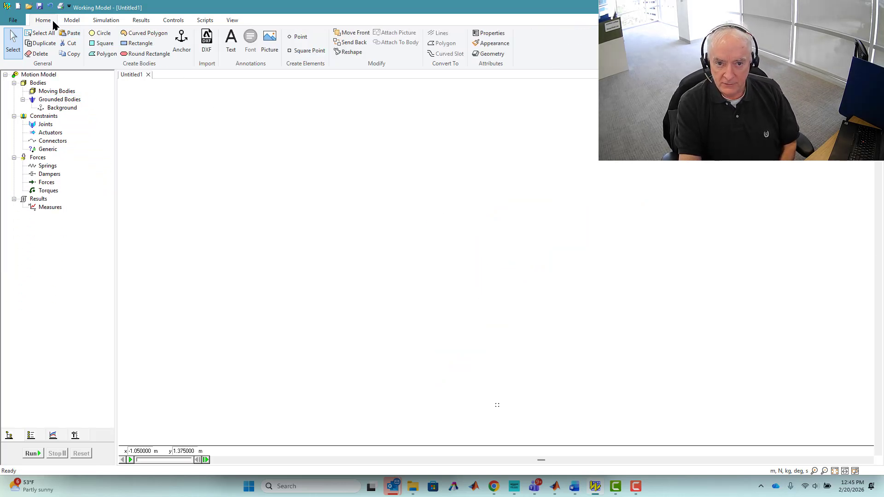
click(126, 43)
drag(341, 325, 535, 341)
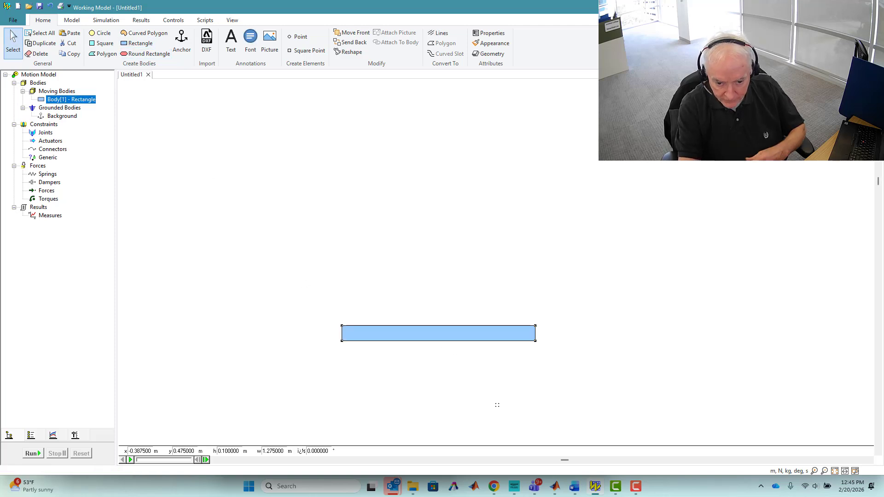
double_click(273, 451)
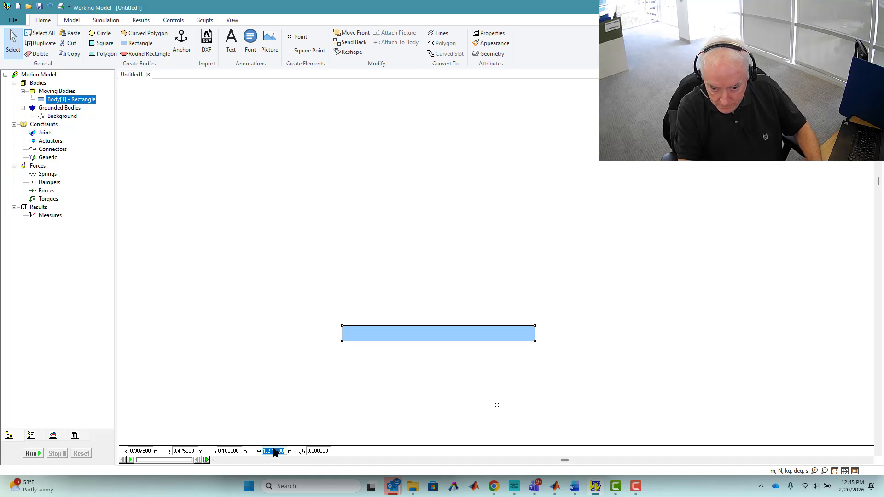
text(1.)
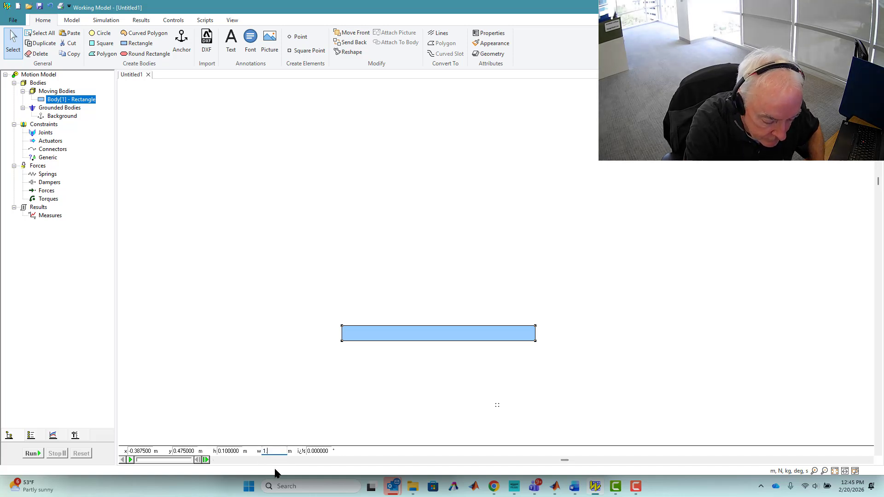
text(25)
key(Return)
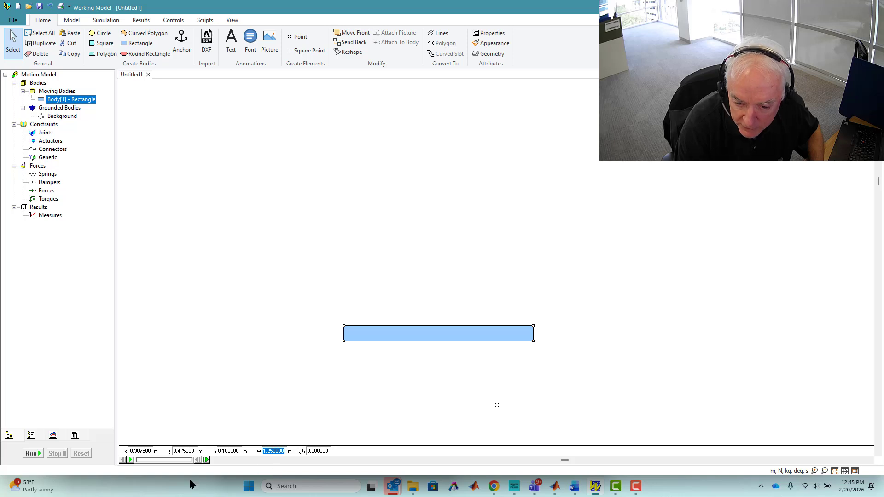
double_click(228, 451)
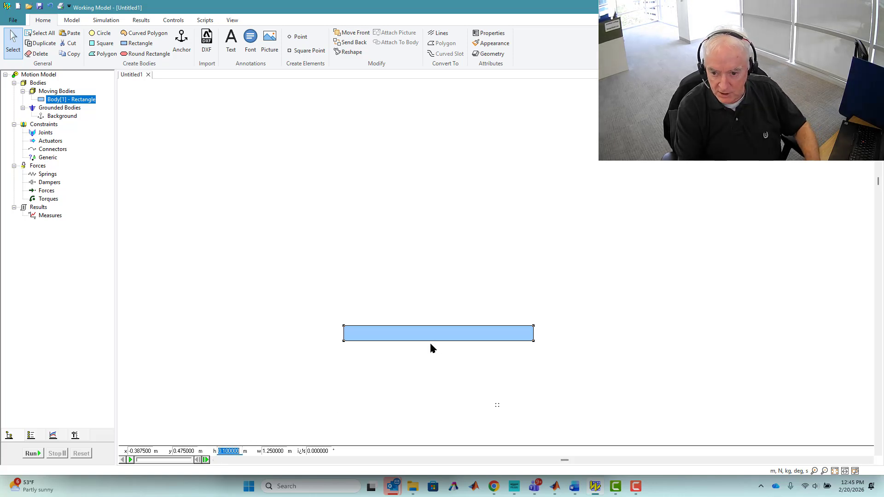
Step: Position the rectangle at the origin by setting its x and y coordinates to 0
drag(431, 338, 358, 384)
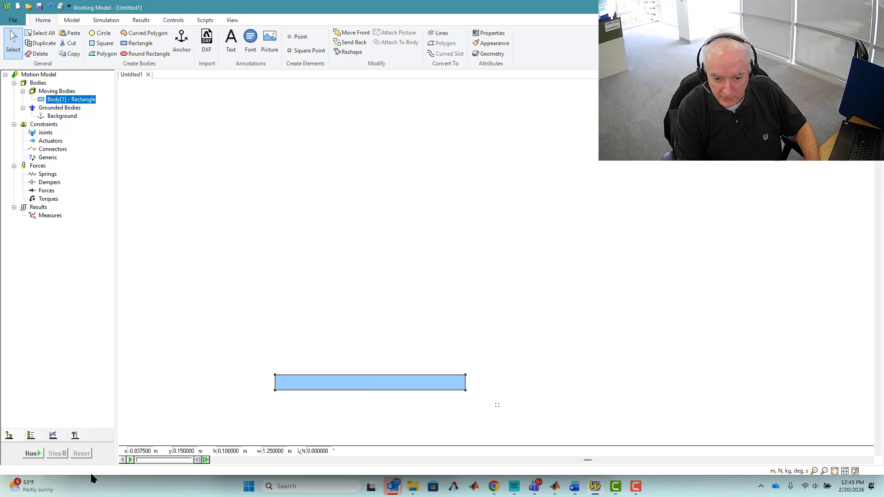
click(139, 451)
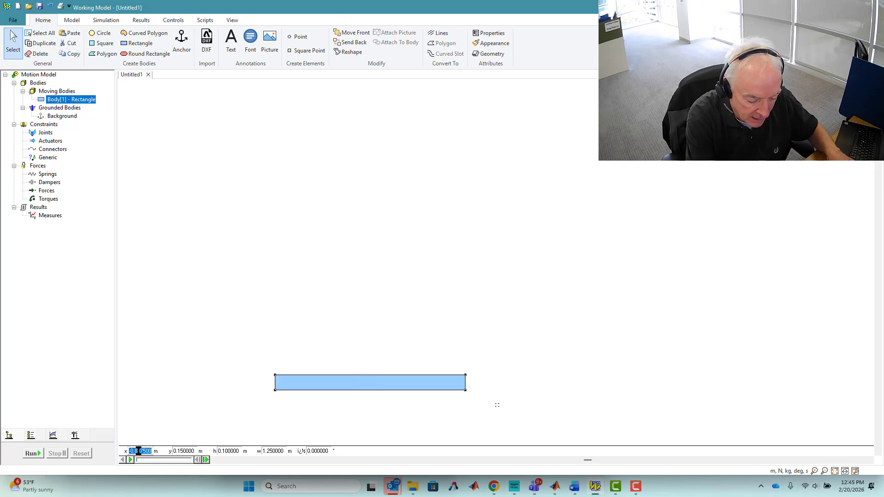
text(0)
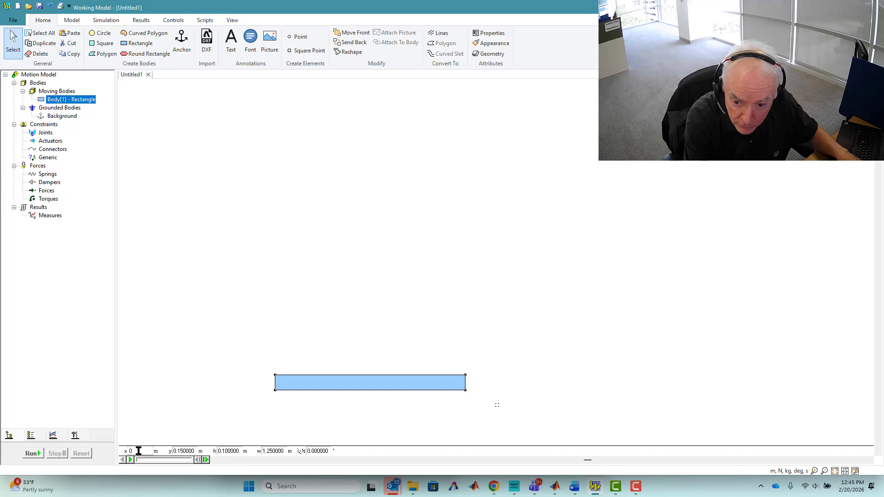
key(Tab)
text(0)
key(Tab)
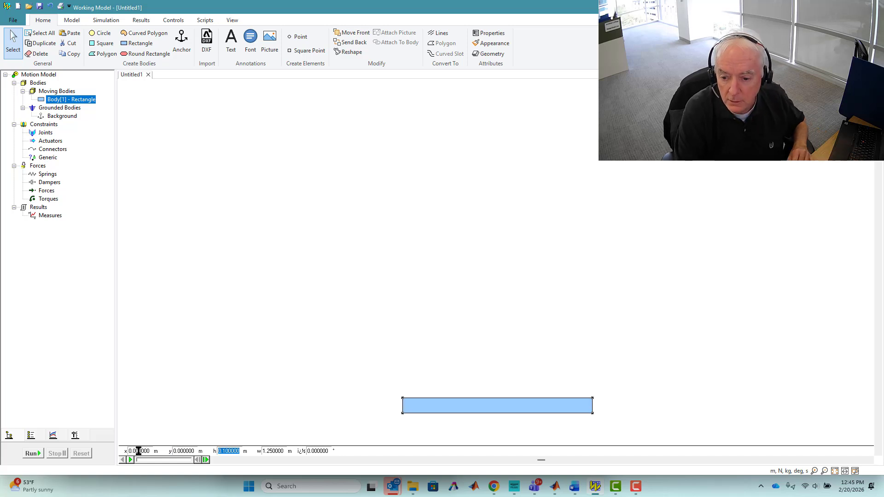
click(289, 314)
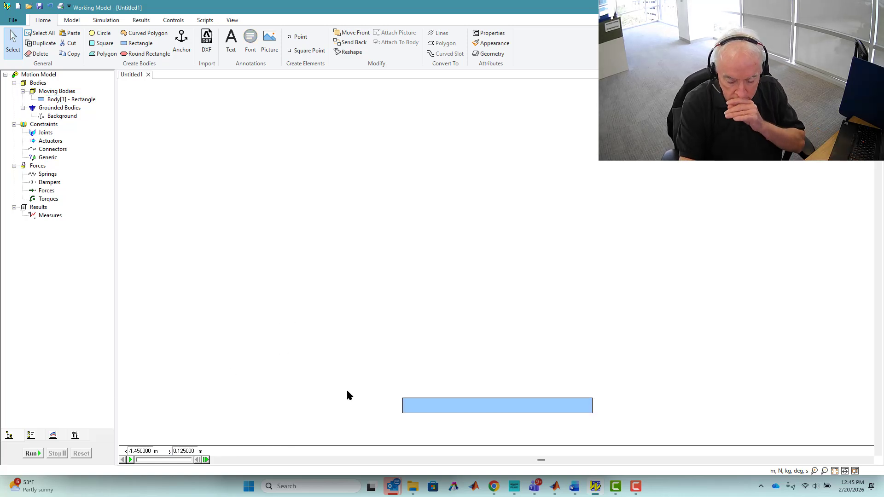
Step: Duplicate the 1.25 m rectangle
right_click(465, 405)
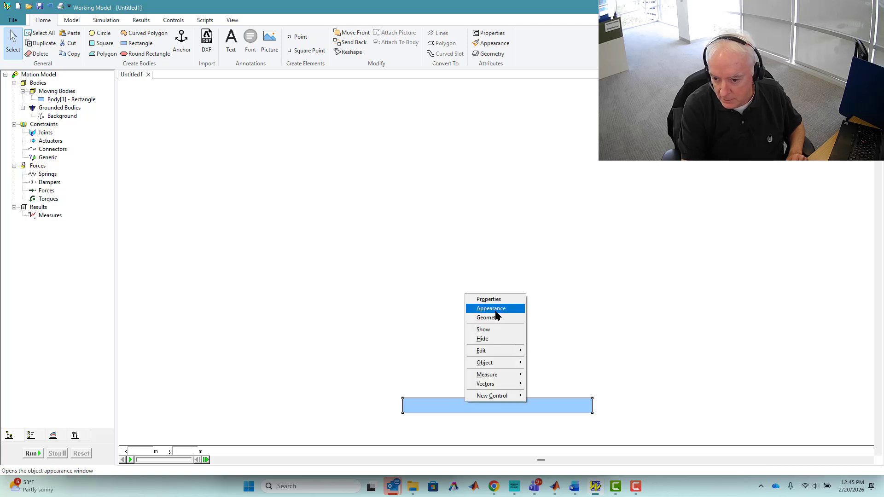
mouse_move(506, 350)
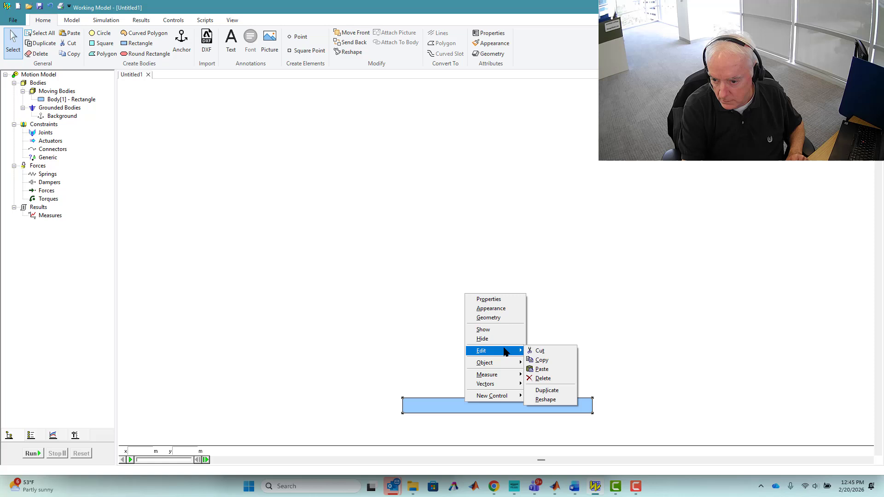
click(555, 371)
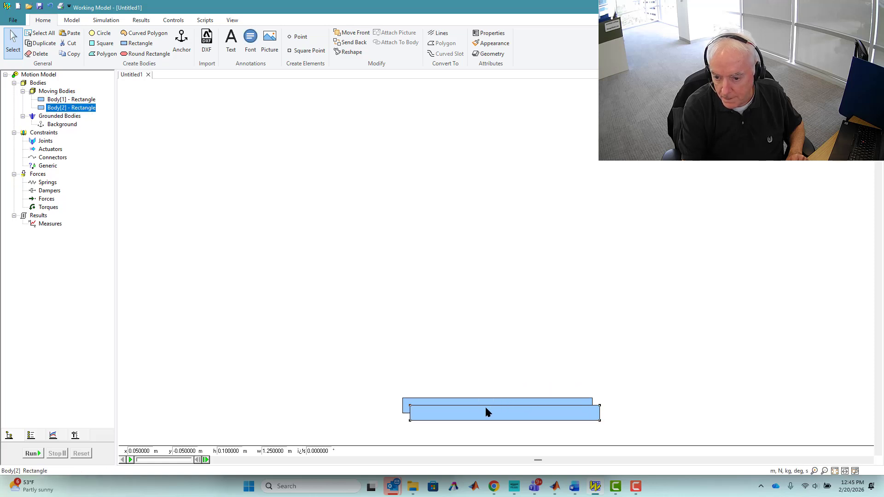
Step: Shift the original rectangle sideways and set its x position to -0.25 m
click(459, 404)
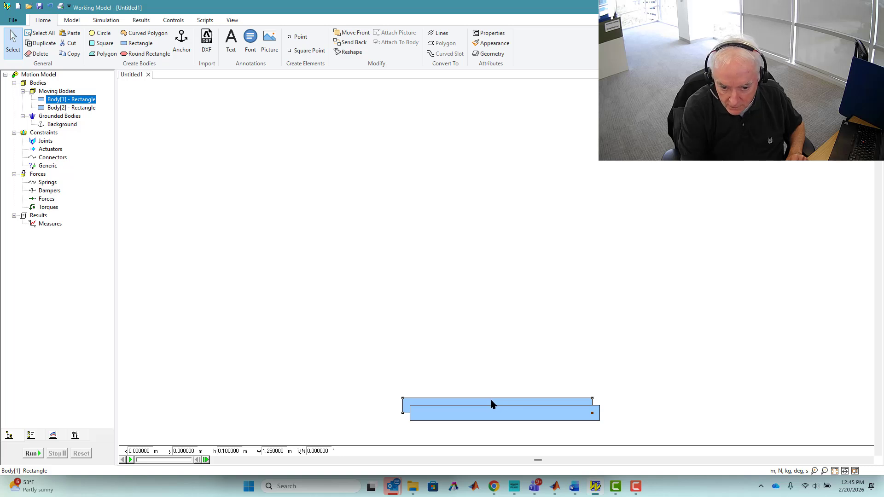
drag(461, 403, 414, 404)
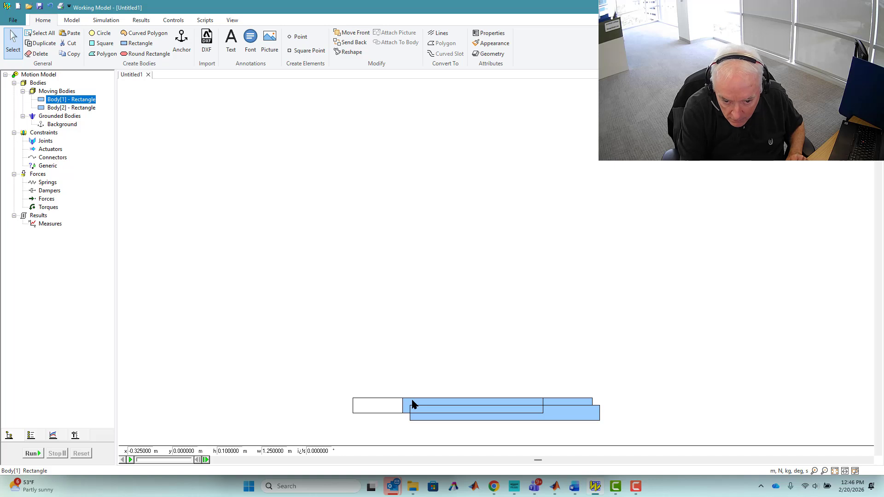
drag(412, 404, 411, 401)
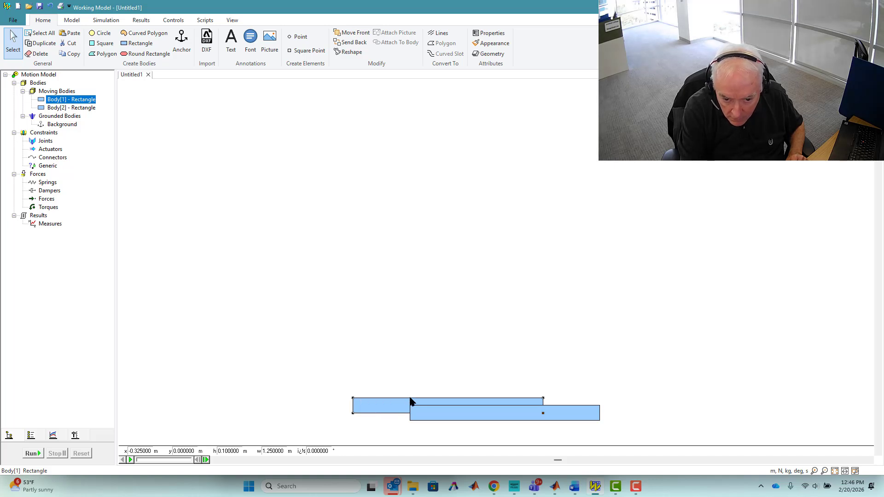
double_click(149, 451)
text(-0.25)
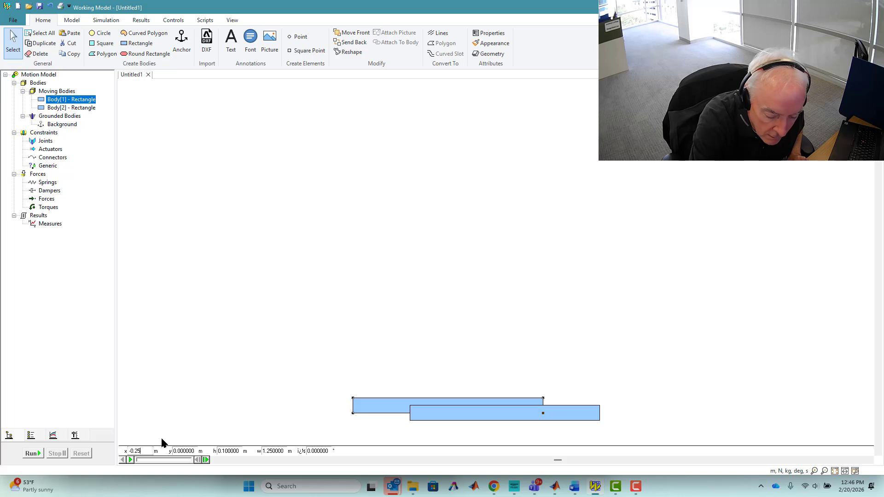
key(Return)
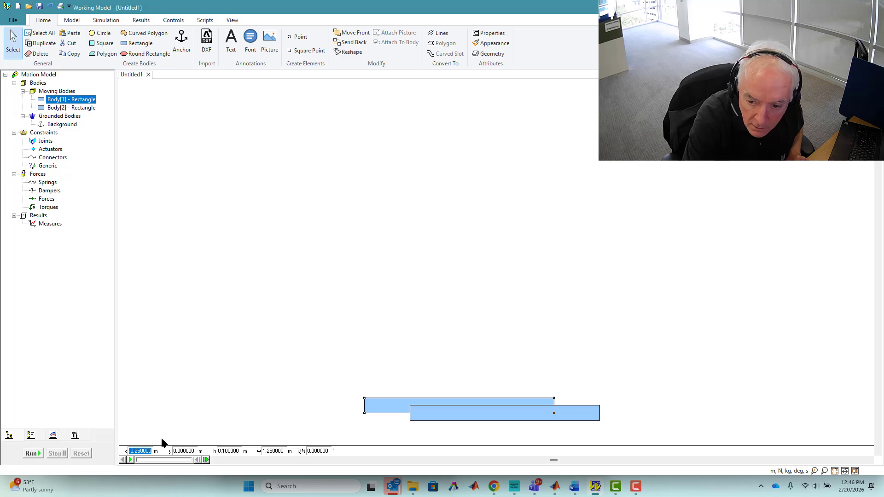
Step: Align the duplicate rectangle with the original by setting its y position to 0 and its x position to 0.25 m
click(475, 414)
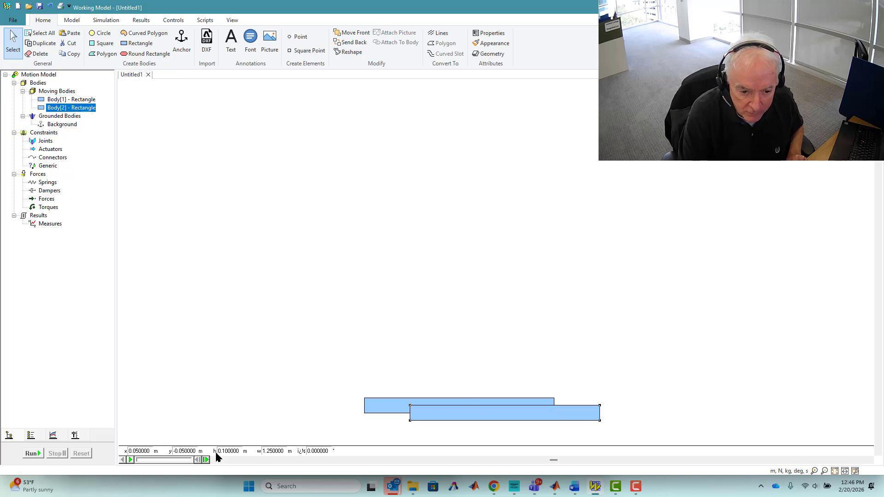
drag(191, 454, 175, 450)
text(0)
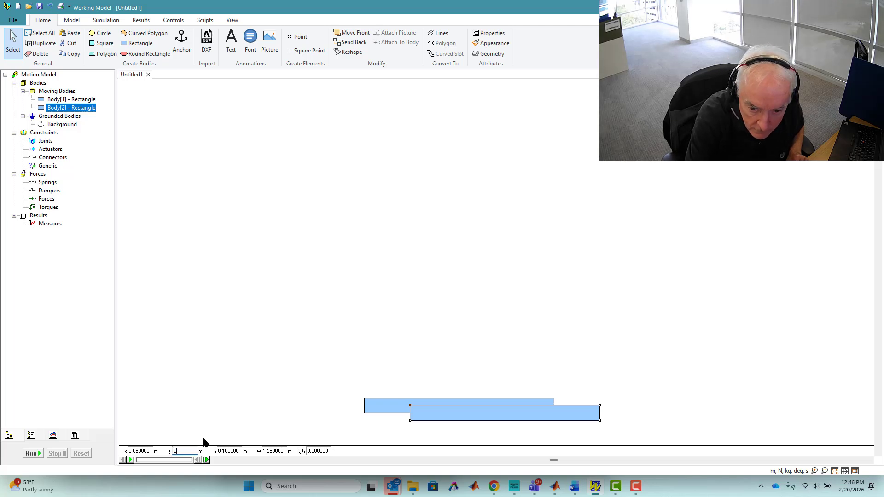
double_click(148, 452)
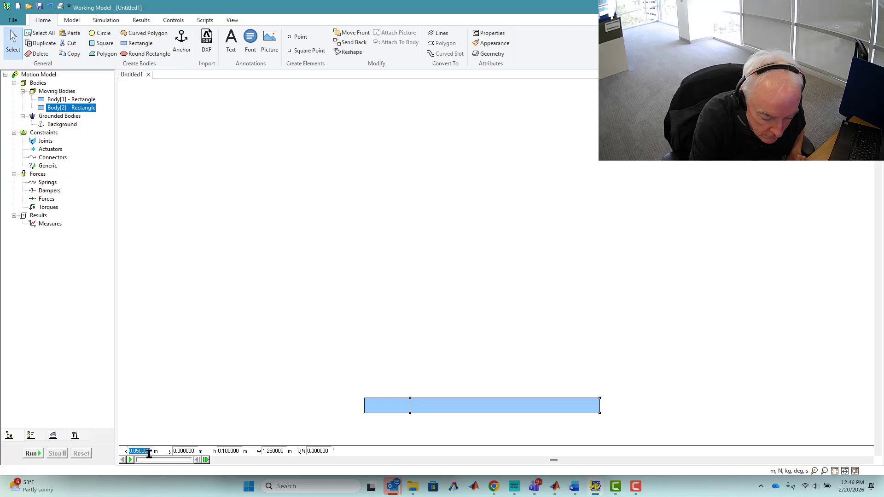
text(0.25)
key(Return)
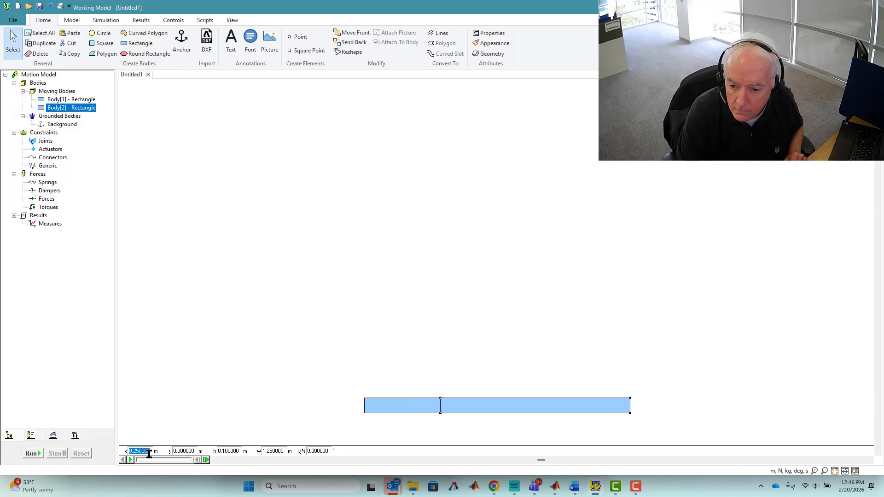
click(447, 298)
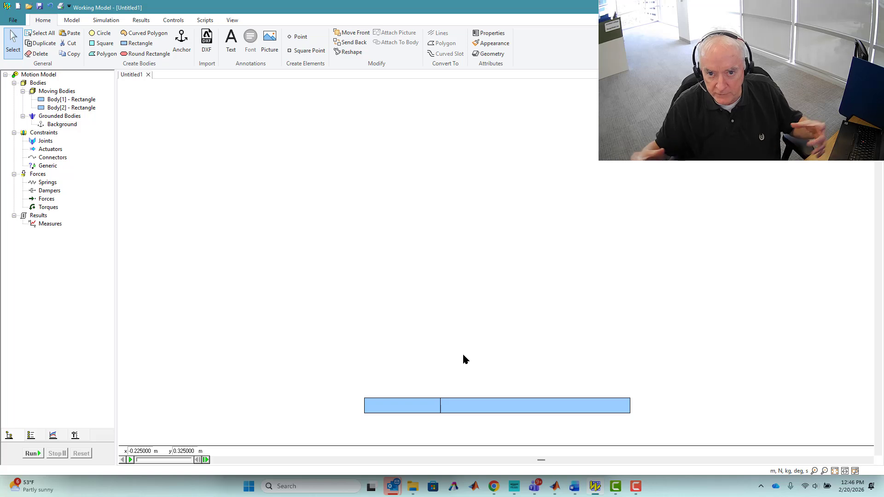
Step: Connect the two rectangles with a horizontal keyed slot joint near the duplicate's left end, and test the motion with a simulation run
click(71, 20)
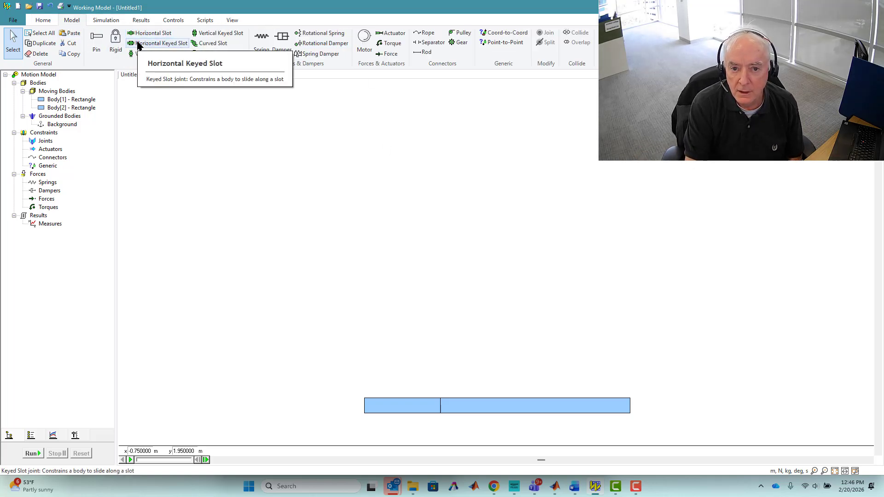
click(173, 43)
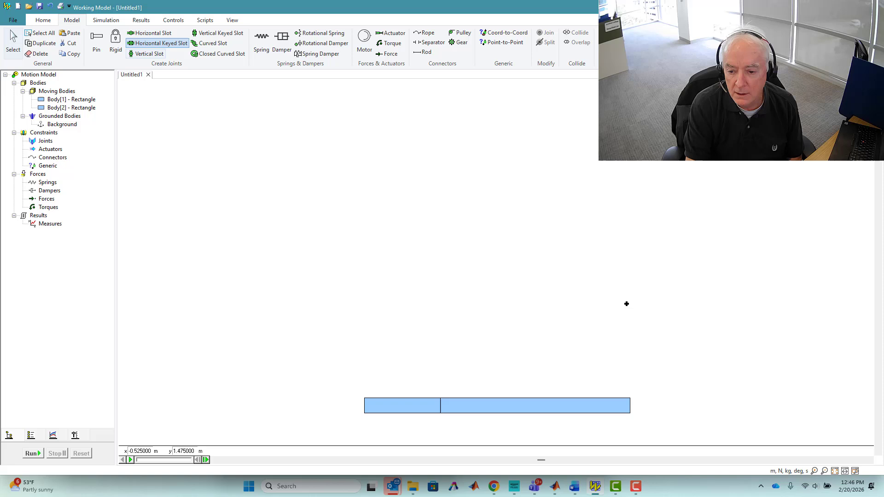
click(448, 405)
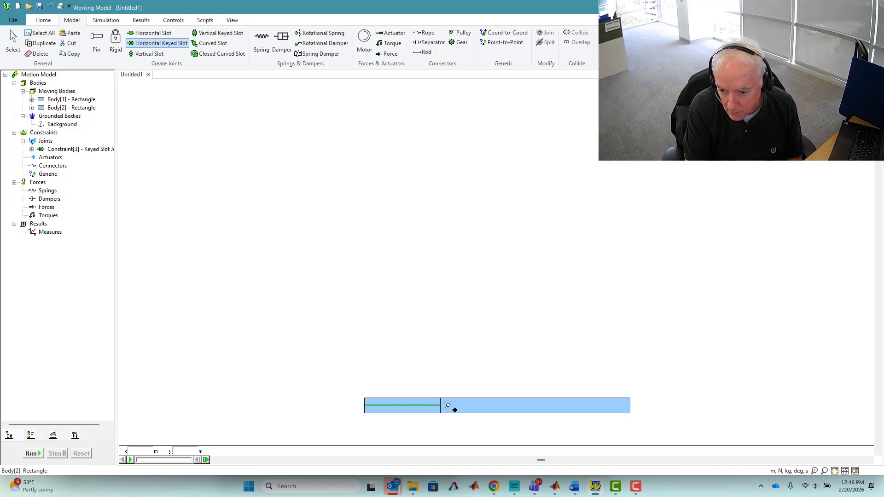
click(380, 341)
click(31, 454)
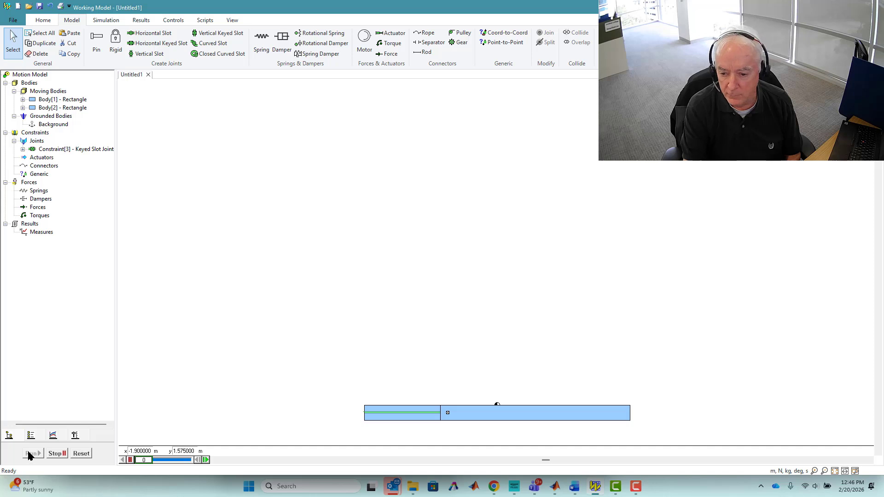
click(81, 453)
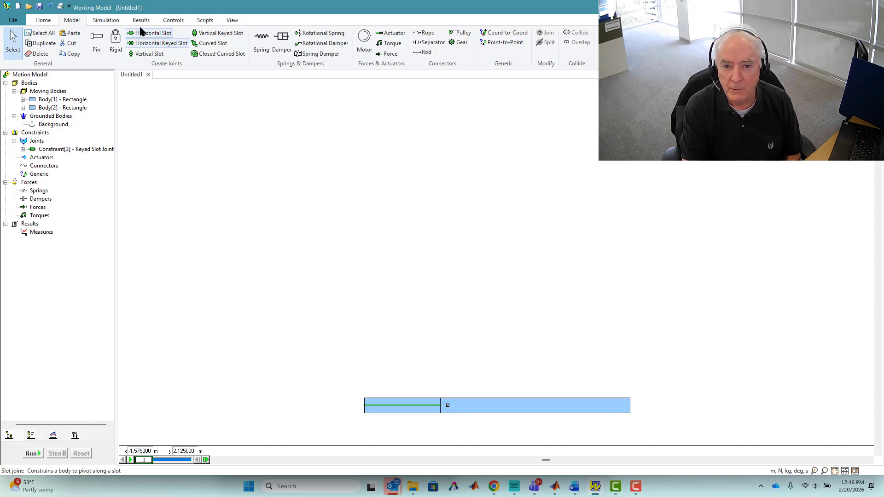
Step: Anchor the original rectangle to the background near its left end and run the simulation again
click(40, 20)
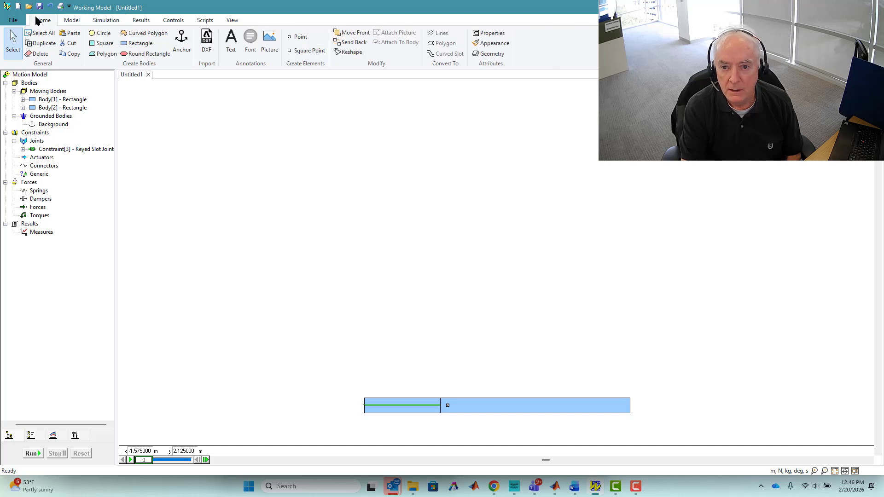
click(181, 37)
click(391, 410)
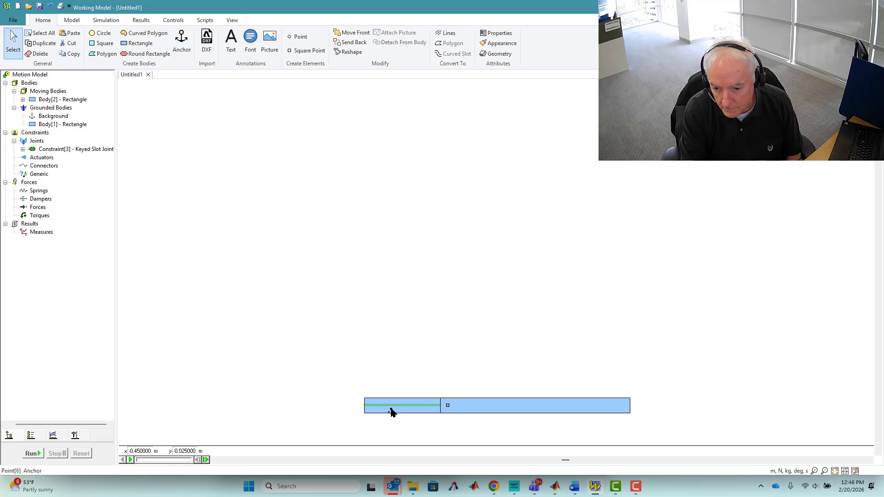
click(31, 456)
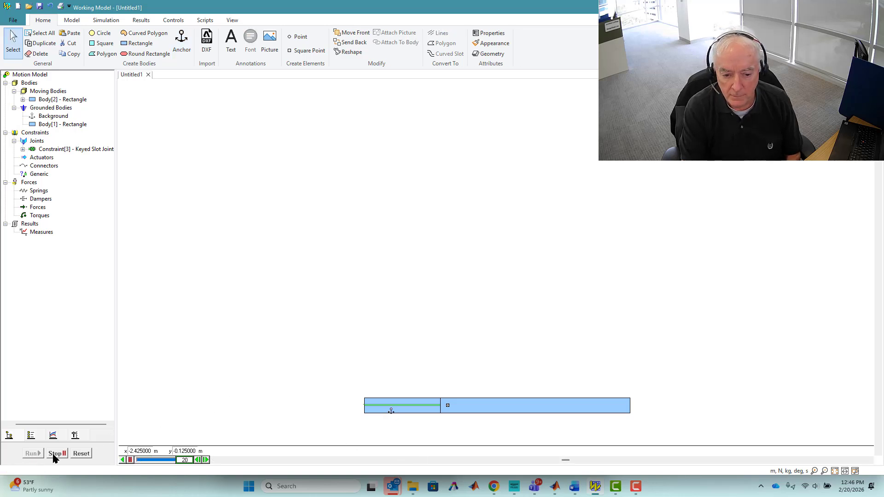
Step: Reset the simulation and draw a rectangle about 1.7 m wide and 0.2 m high above the sliding base
click(81, 454)
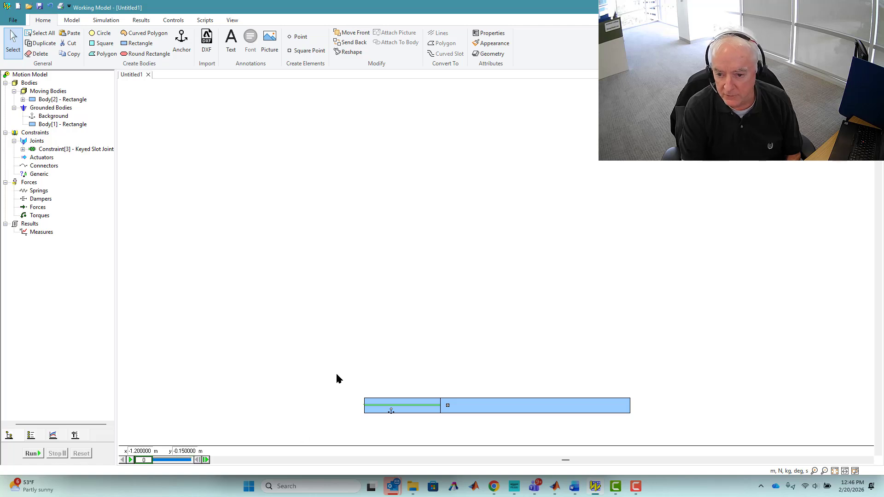
click(131, 46)
click(361, 268)
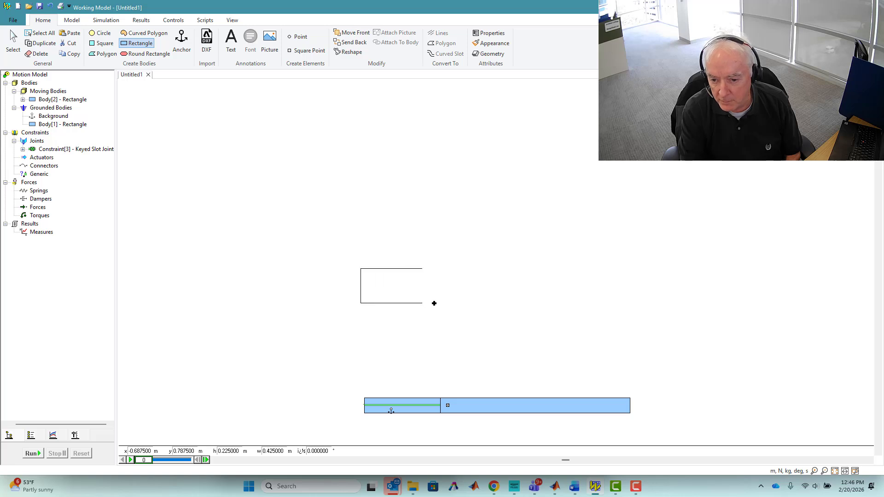
click(615, 298)
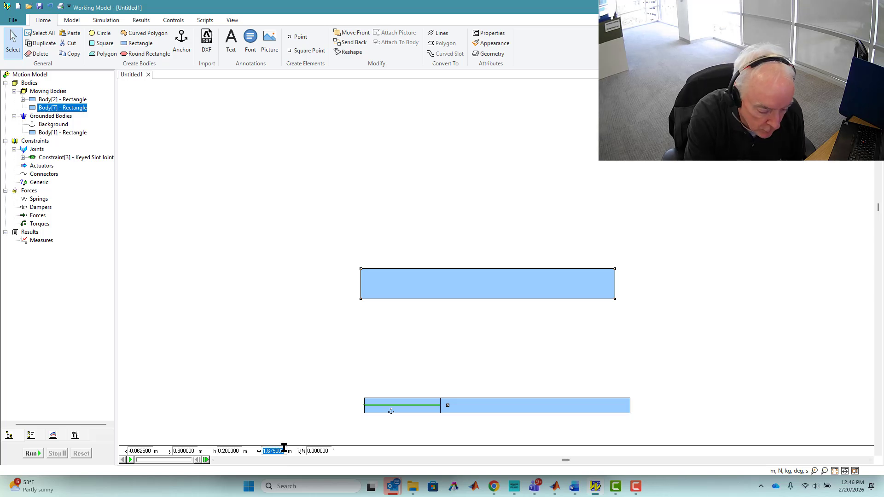
Step: Set the upper rectangle's width to 2 m and its x position to 0
text(1.8)
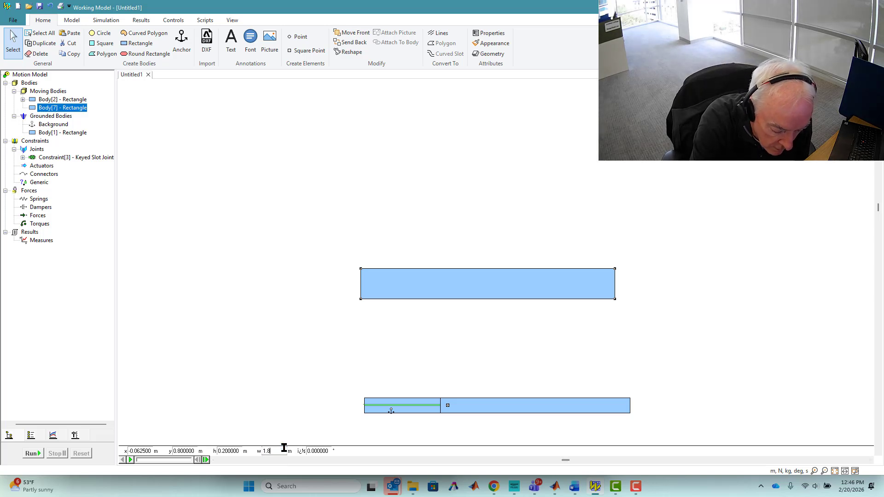
key(Return)
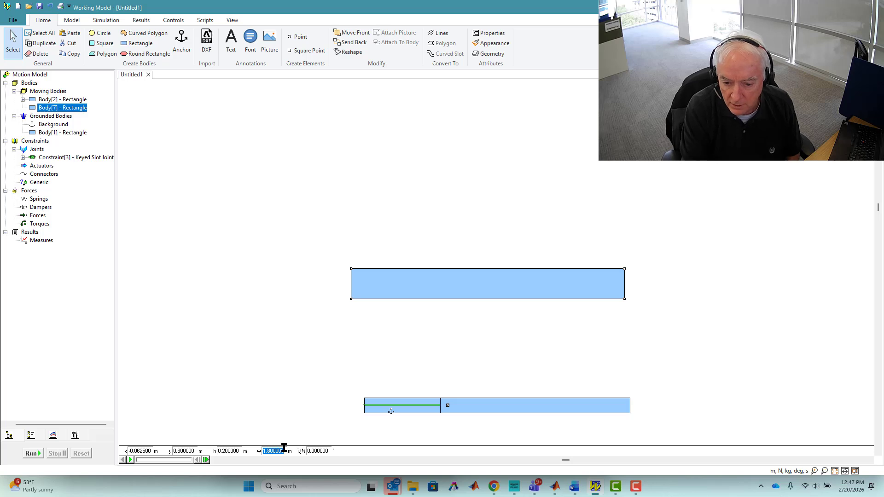
text(2)
key(Return)
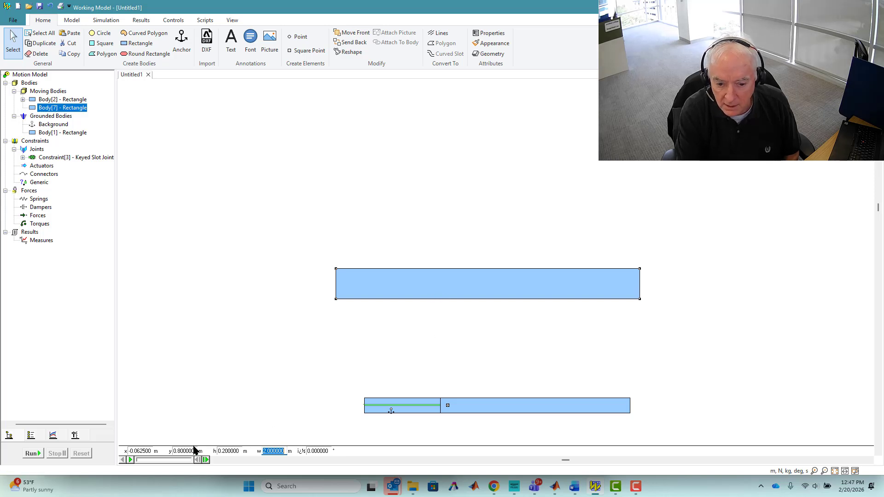
click(141, 450)
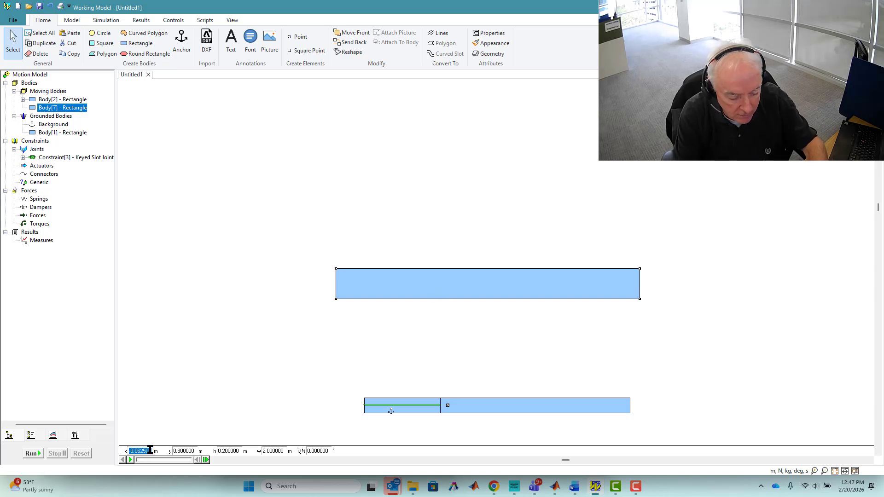
text(0)
key(Return)
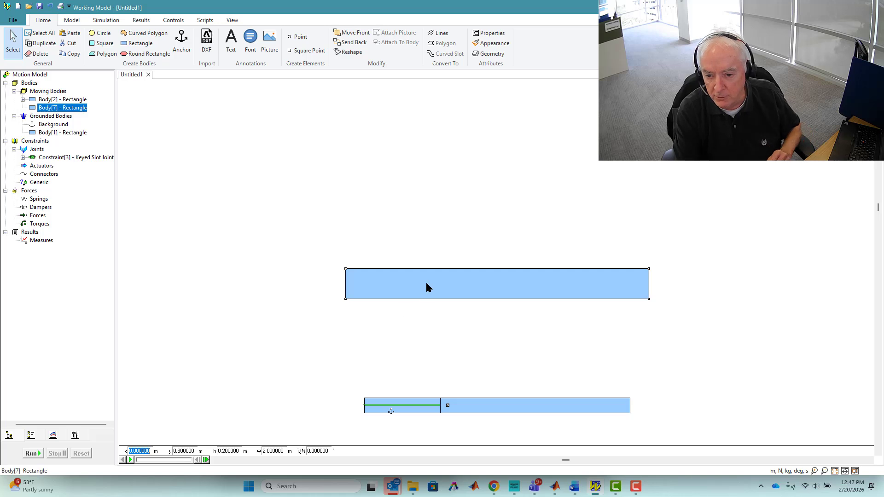
Step: Change the fill color of the upper rectangle to orange in its appearance settings
right_click(426, 281)
click(453, 299)
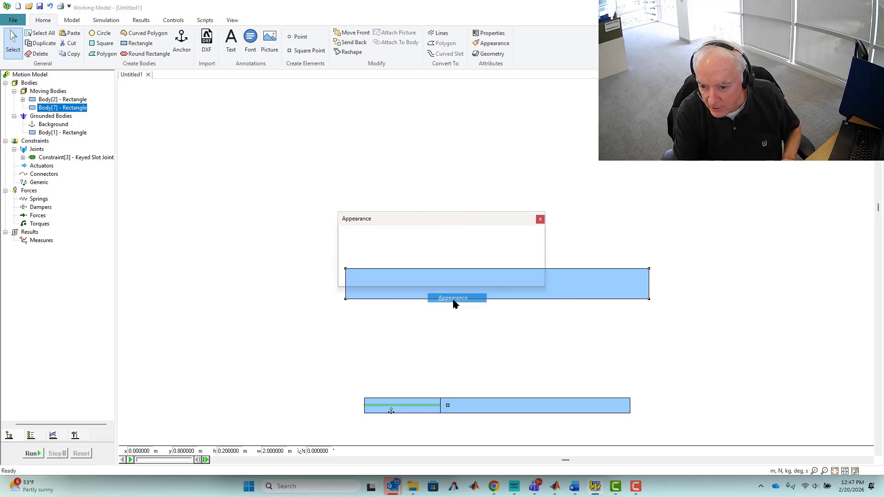
click(373, 240)
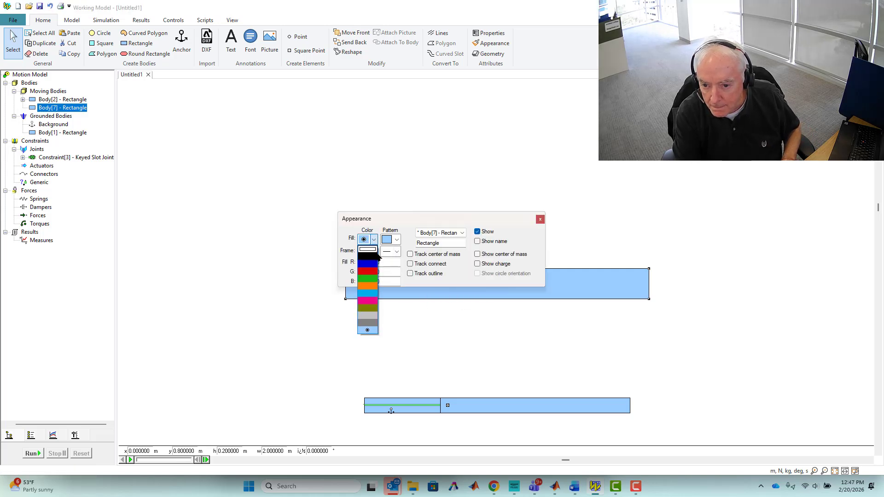
click(373, 286)
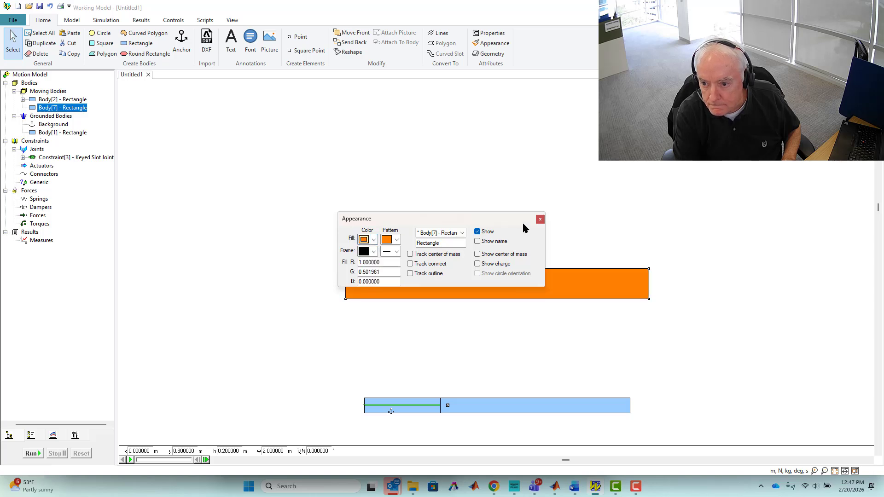
click(539, 219)
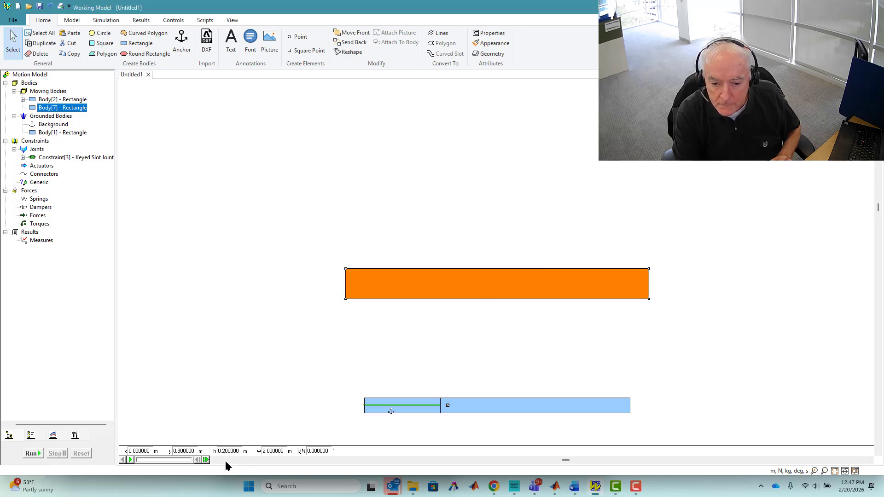
Step: Raise the orange rectangle by setting its y position to 1.5 m, and deselect it
double_click(189, 451)
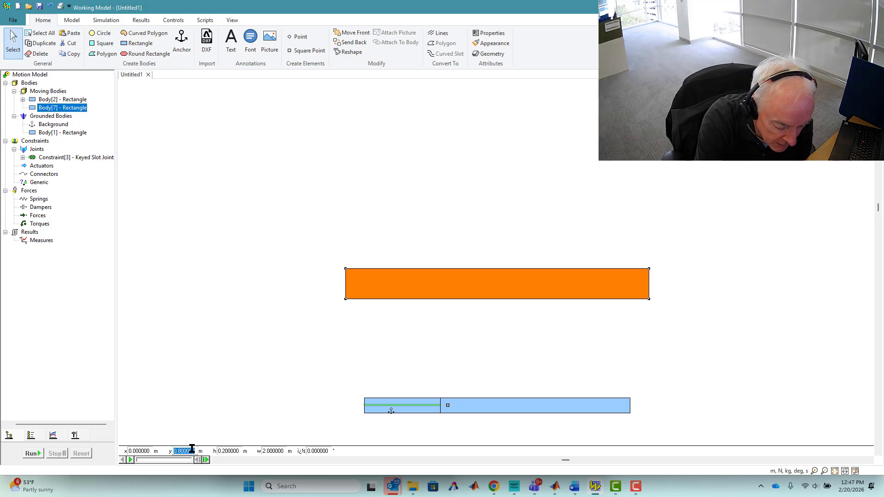
text(1.5)
key(Return)
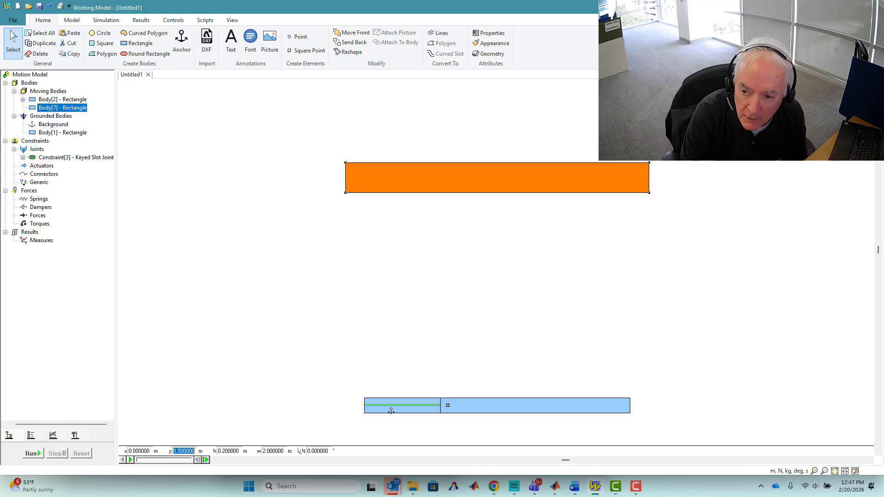
click(405, 307)
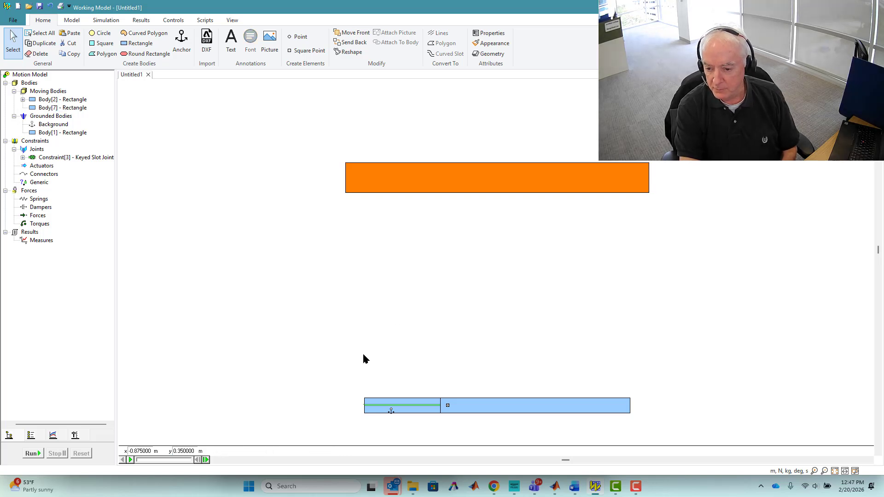
Step: Draw a round rectangle about 1.4 m wide and 0.5 m high between the orange rectangle and the base, and keep it selected
click(134, 55)
drag(390, 272, 604, 277)
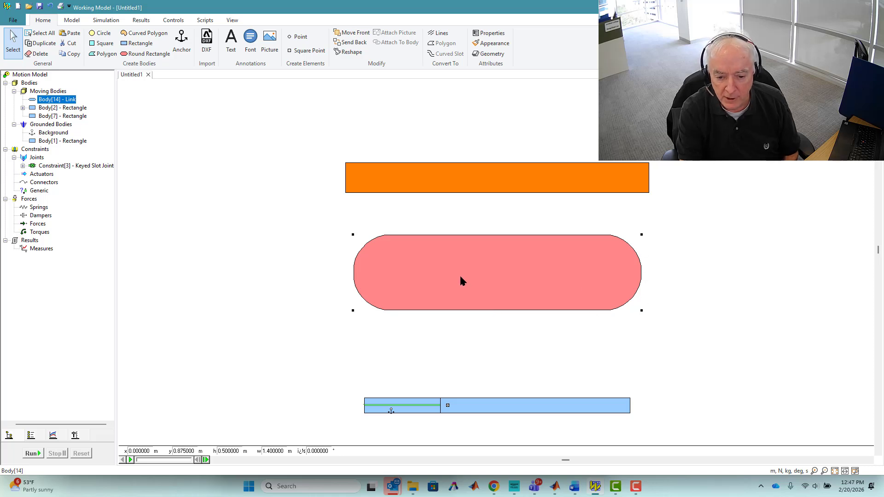
click(235, 443)
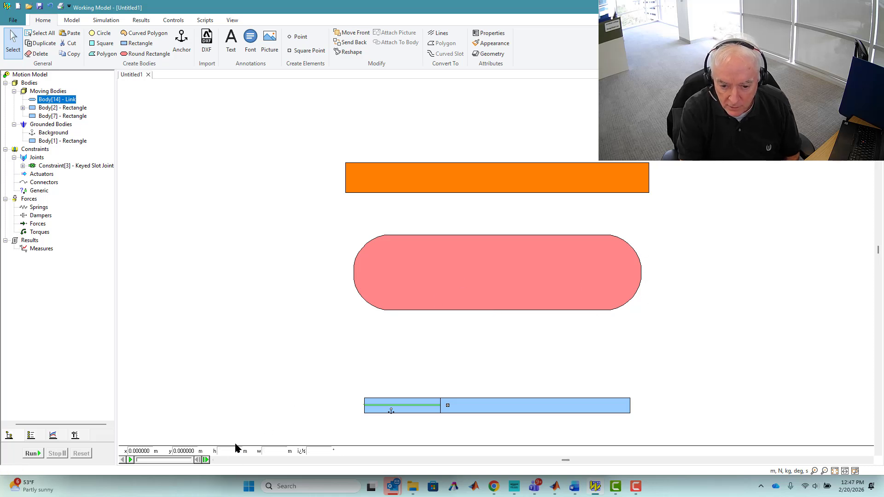
click(466, 272)
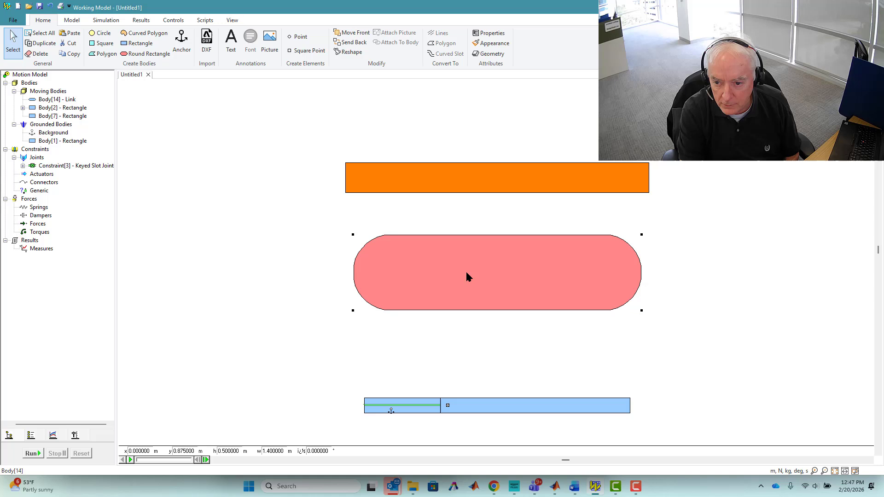
Step: Resize the rounded link to a height of 0.1 m and a width of 1.9 m
double_click(239, 452)
text(0.1)
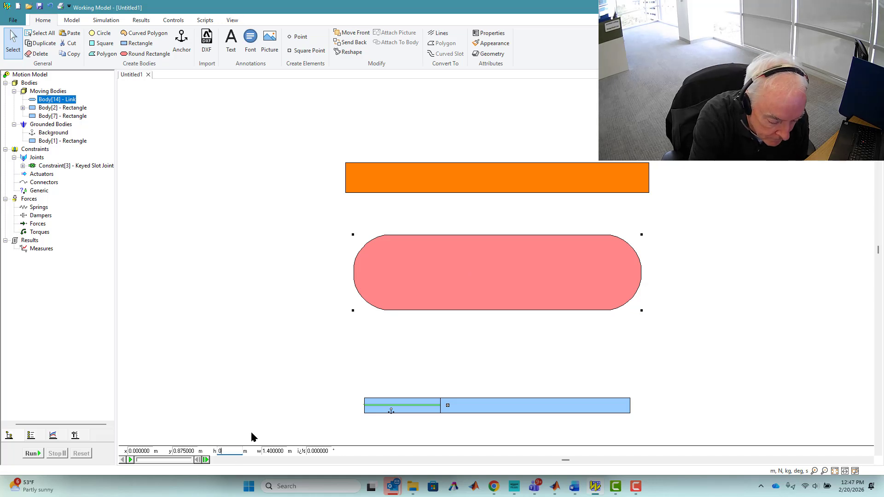
double_click(280, 451)
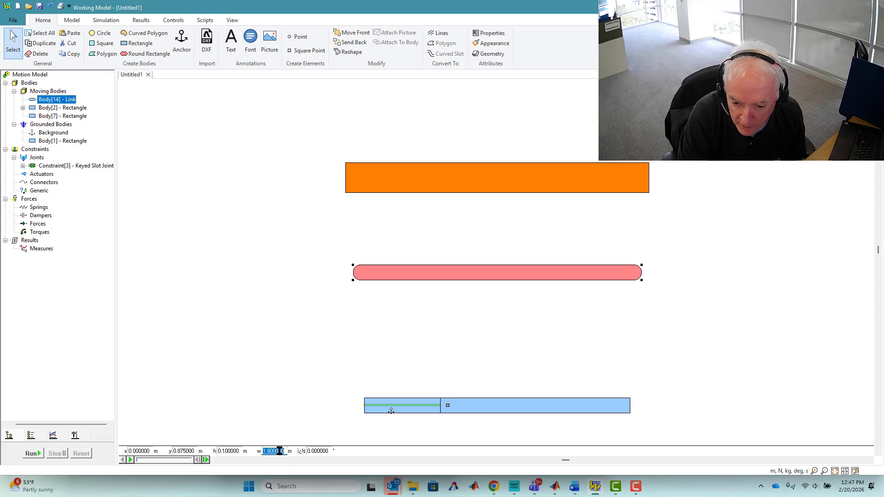
text(1)
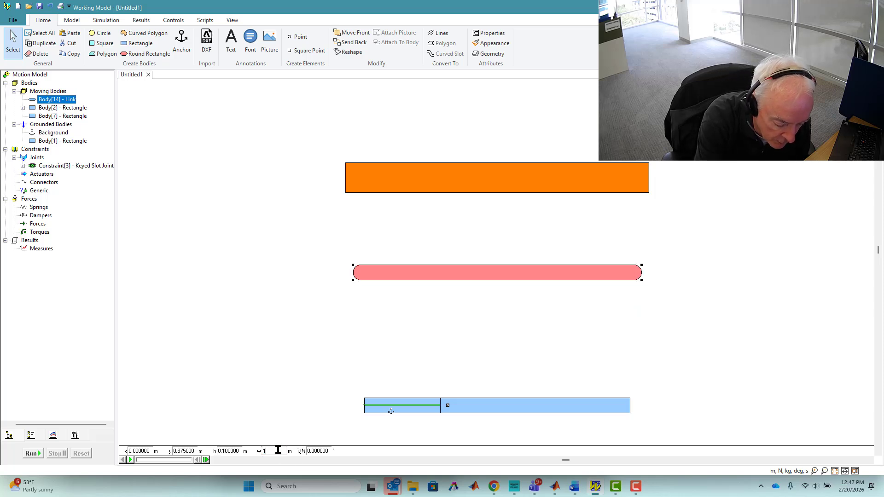
text(.9)
key(Return)
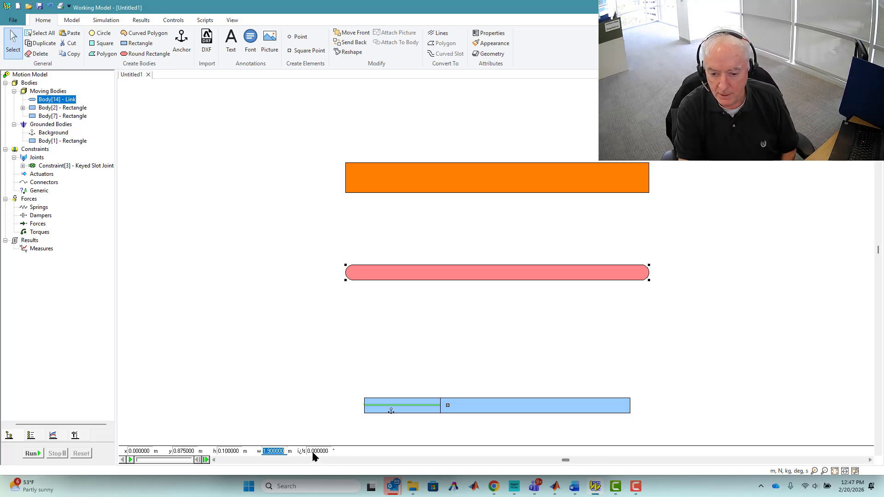
Step: Rotate the rounded link to 50 degrees and deselect it
double_click(329, 450)
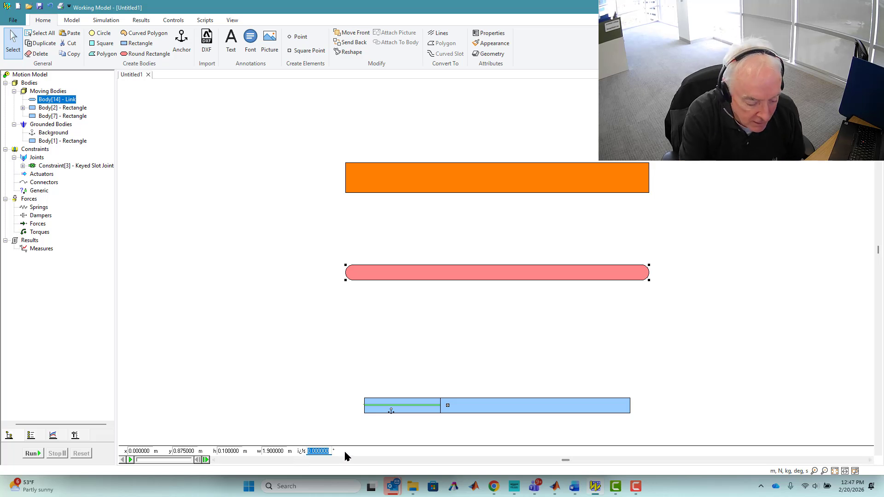
text(4)
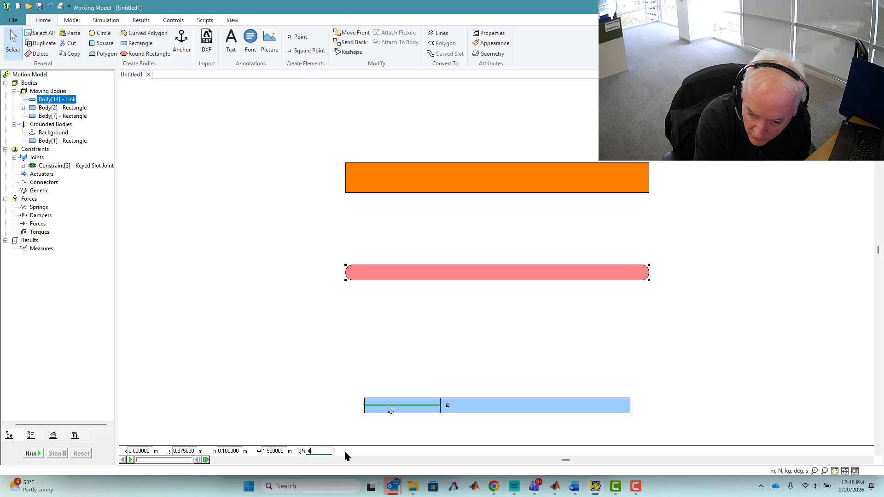
key(BackSpace)
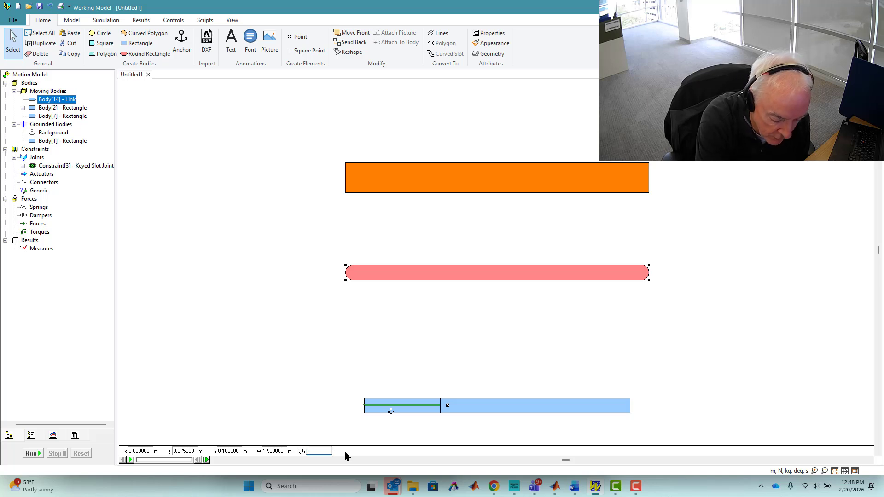
text(50)
key(Return)
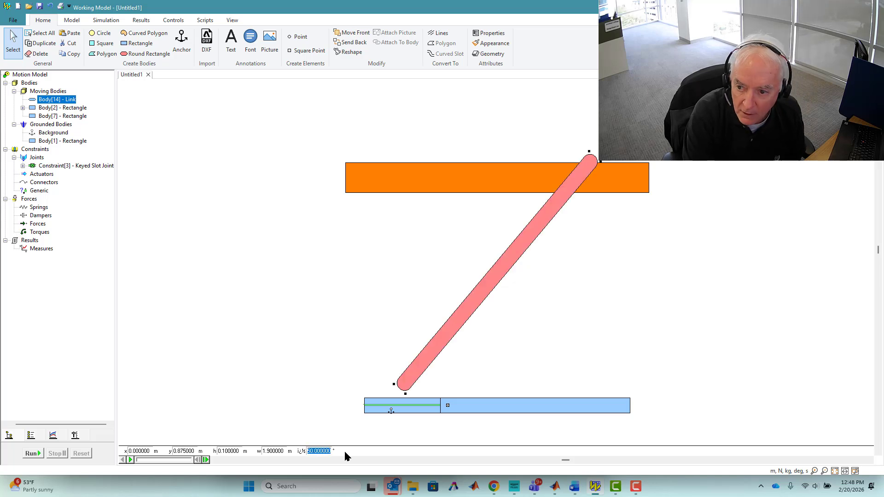
click(589, 313)
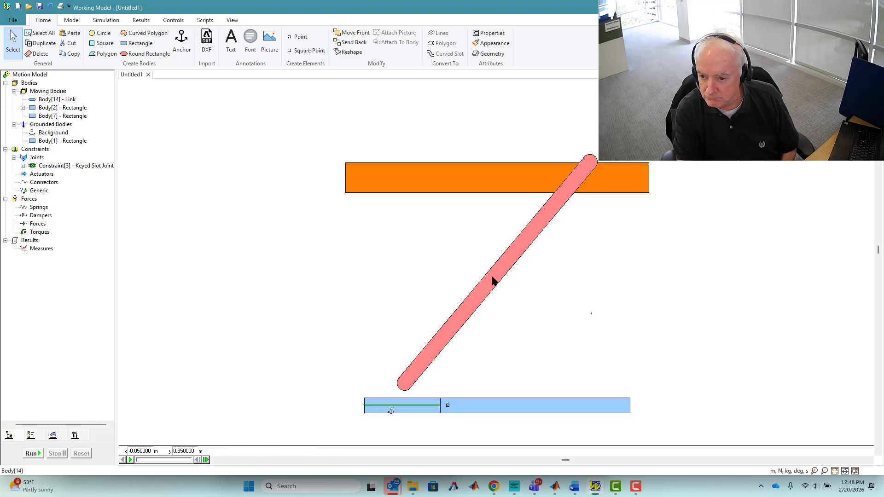
Step: Lower the tilted link to a y position of 0.75 m so it overlaps both bars, and set its x position to 0
drag(491, 283, 483, 304)
drag(482, 304, 506, 277)
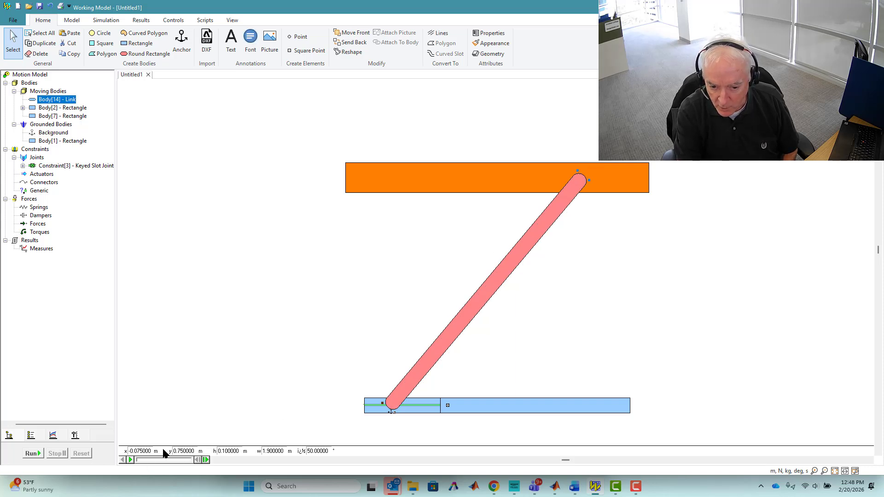
click(149, 453)
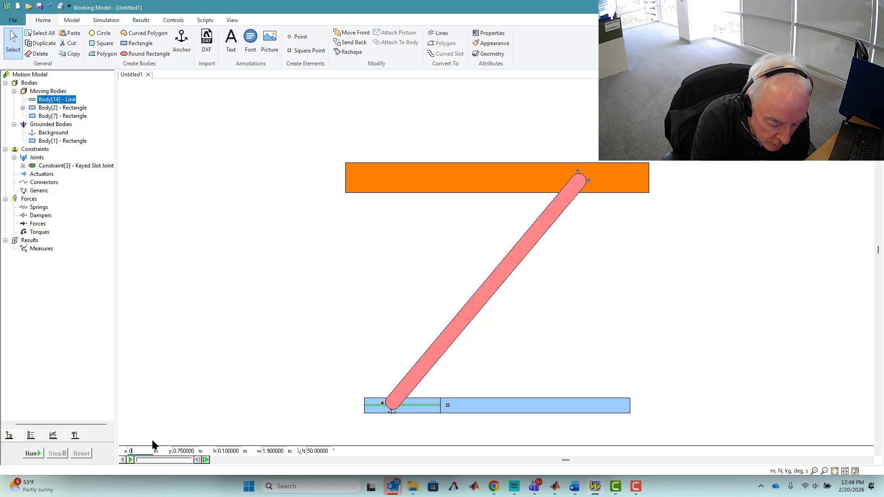
key(Return)
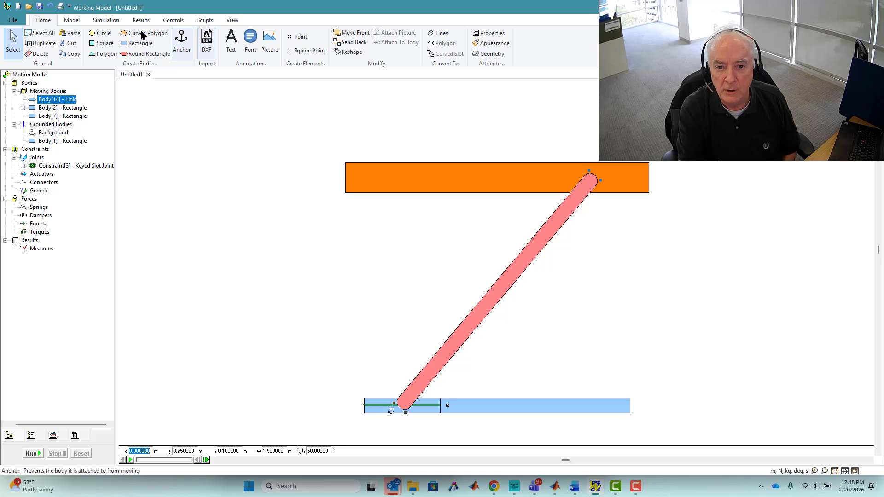
Step: Pin the link's lower end to the anchored base rectangle and join its upper end to the orange rectangle with a horizontal slot joint
click(71, 20)
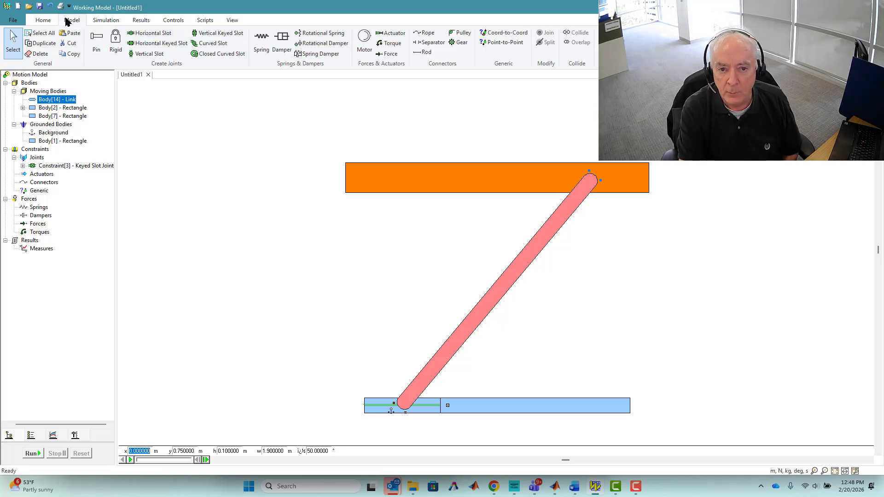
click(96, 40)
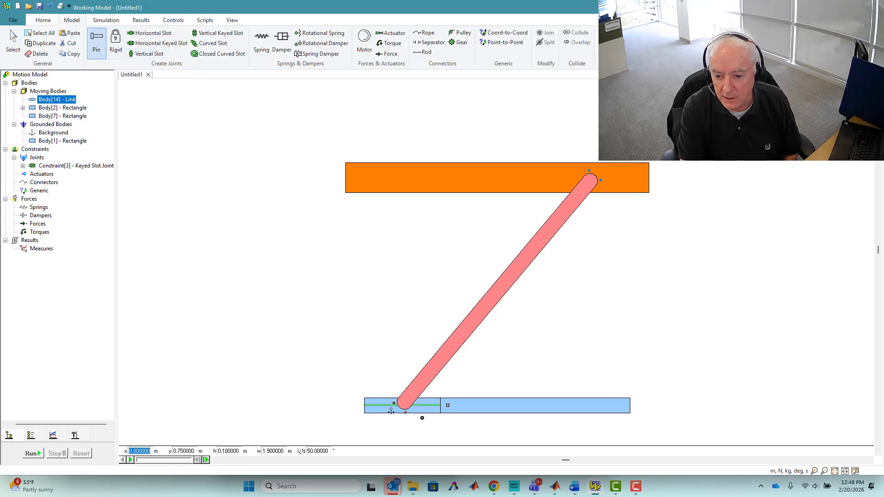
click(405, 403)
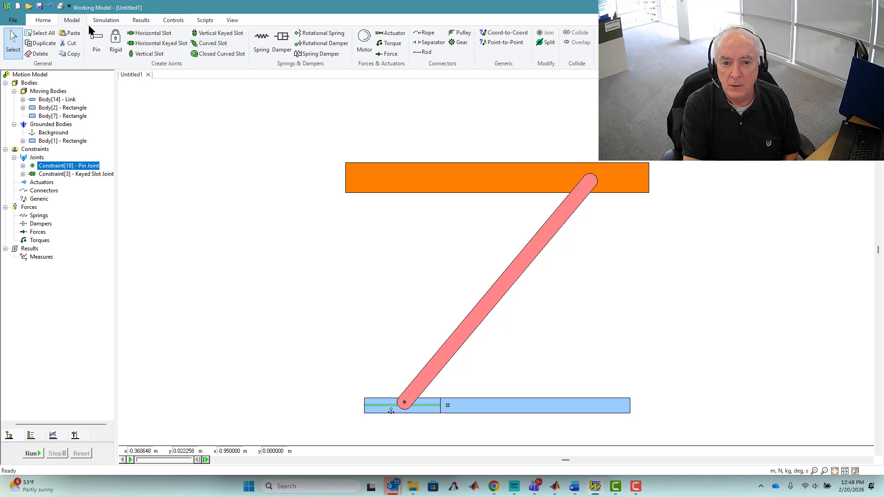
click(159, 36)
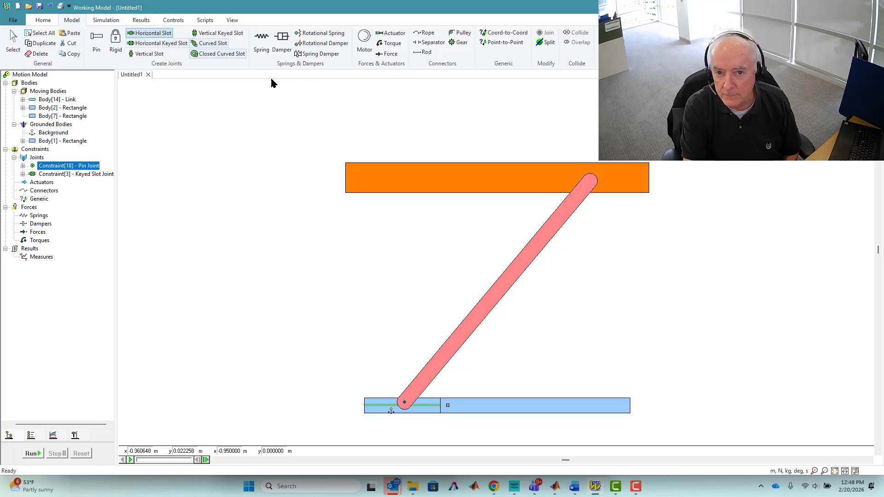
click(590, 182)
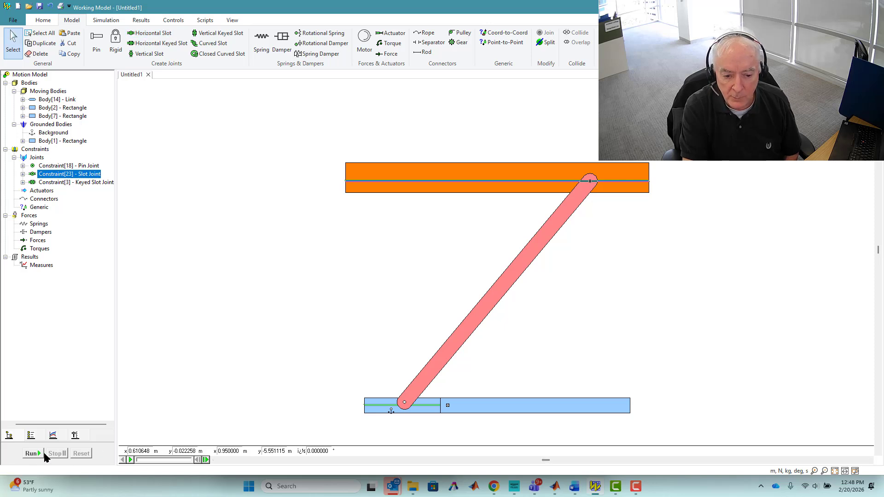
Step: Run the simulation to test the single tilted link between base and platform, and reset it
click(30, 453)
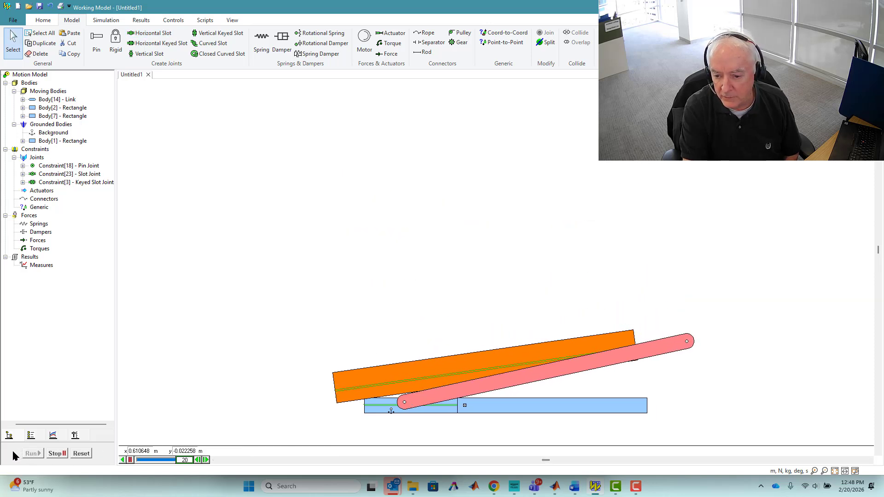
click(82, 454)
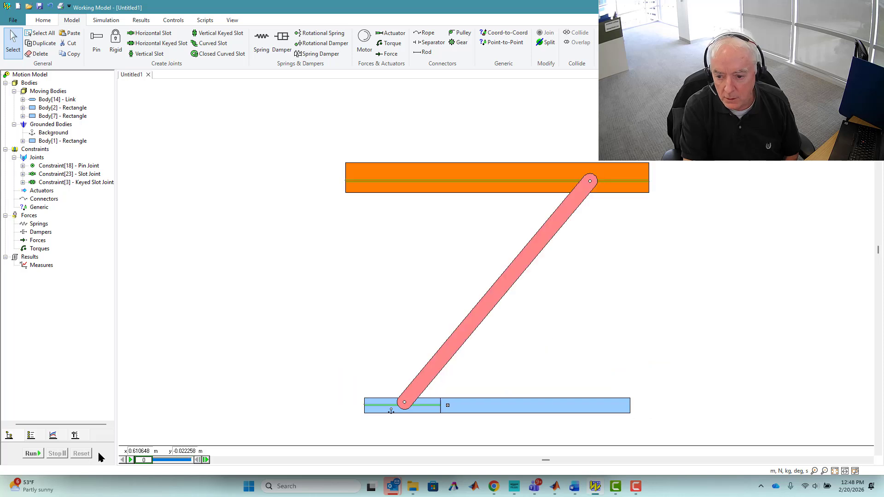
Step: Duplicate the tilted link and rotate the copy to -50 degrees
click(491, 299)
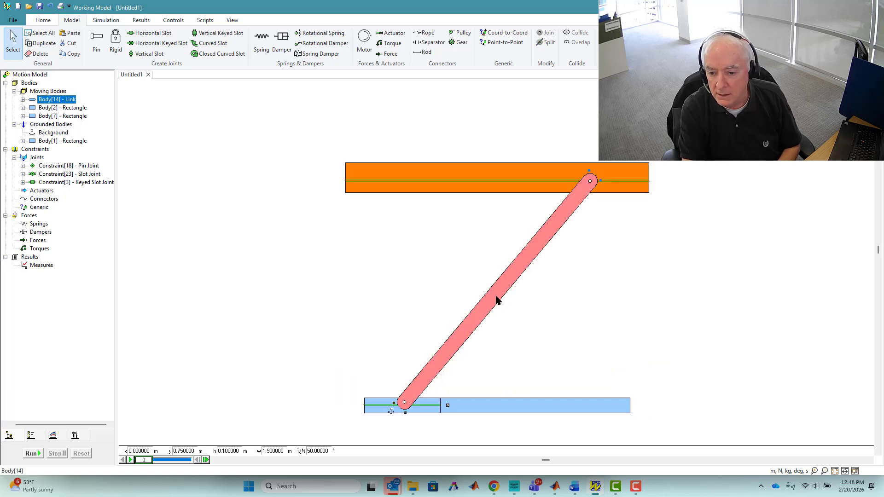
right_click(497, 297)
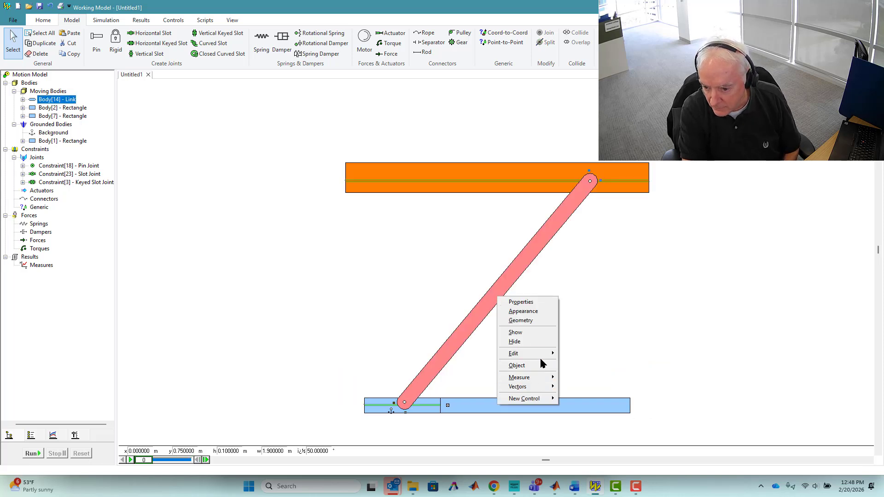
mouse_move(543, 353)
click(581, 393)
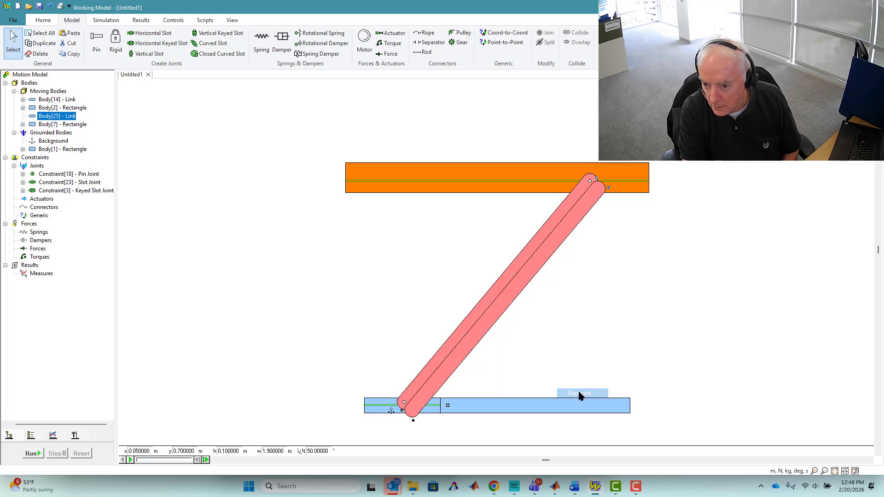
double_click(313, 451)
key(BackSpace)
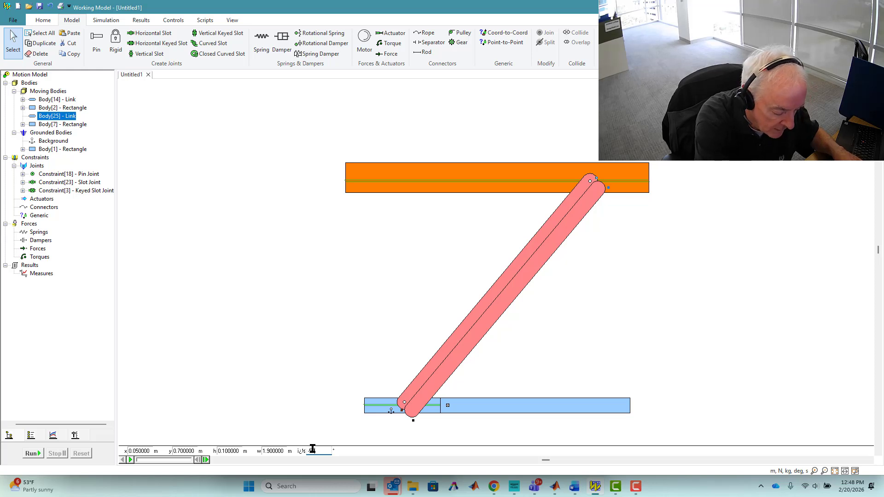
text(-50)
key(Return)
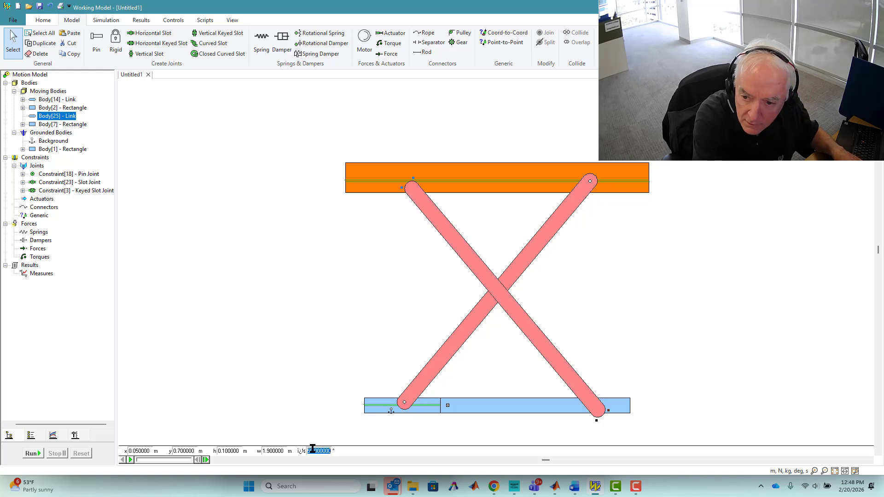
Step: Position the duplicated link at x 0 and y 0.75 m so it crosses the first link at its centre
double_click(151, 453)
text(0)
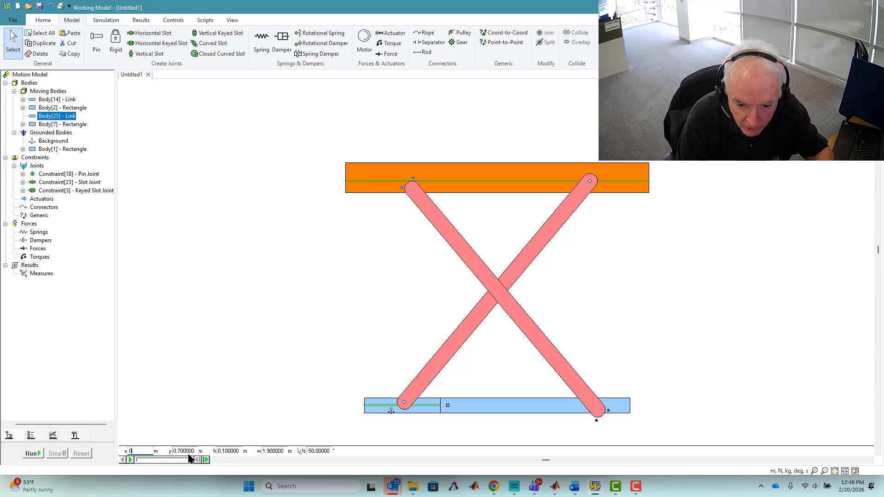
double_click(190, 451)
text(0)
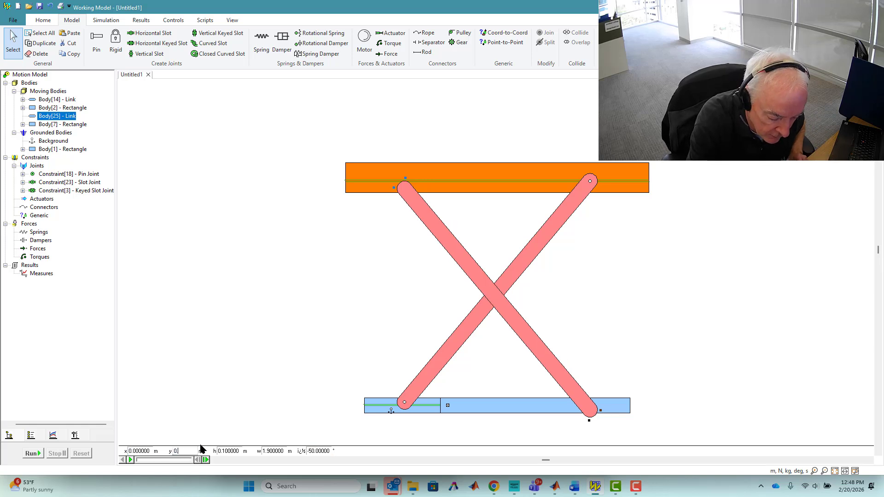
text(.75)
key(Return)
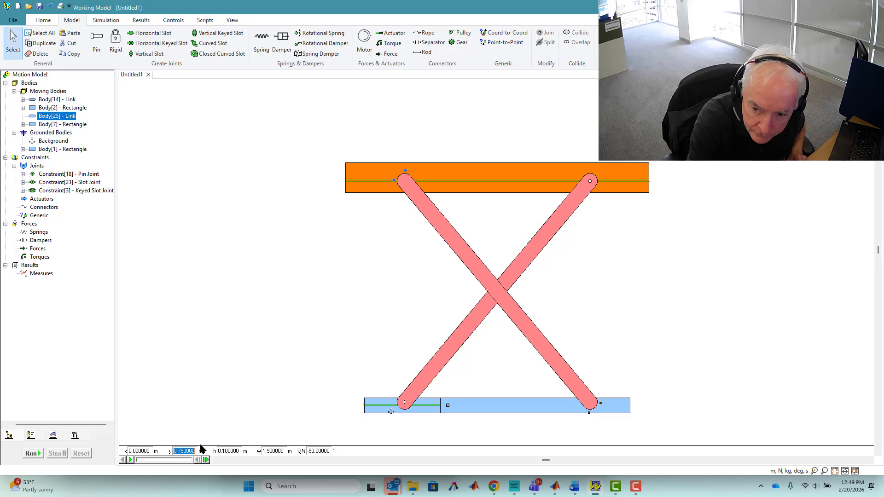
Step: Join the second link's upper end to the orange platform with a horizontal slot joint and pin its lower end to the sliding base rectangle
click(152, 33)
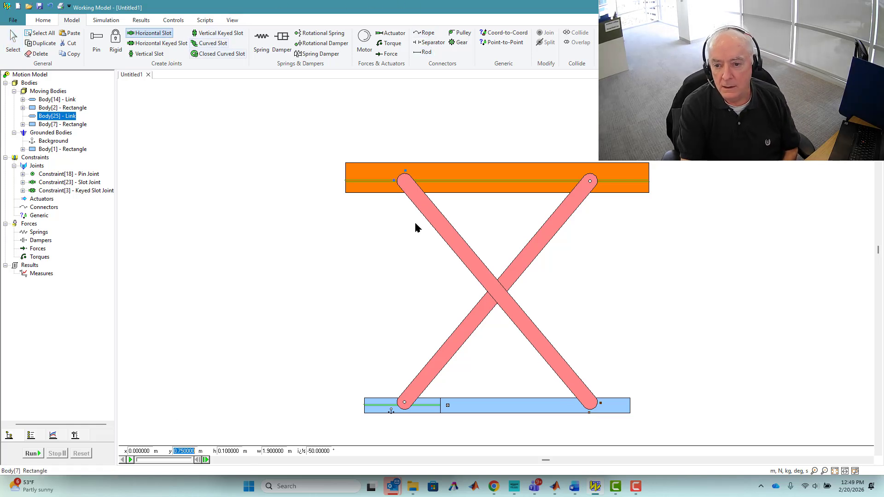
click(405, 182)
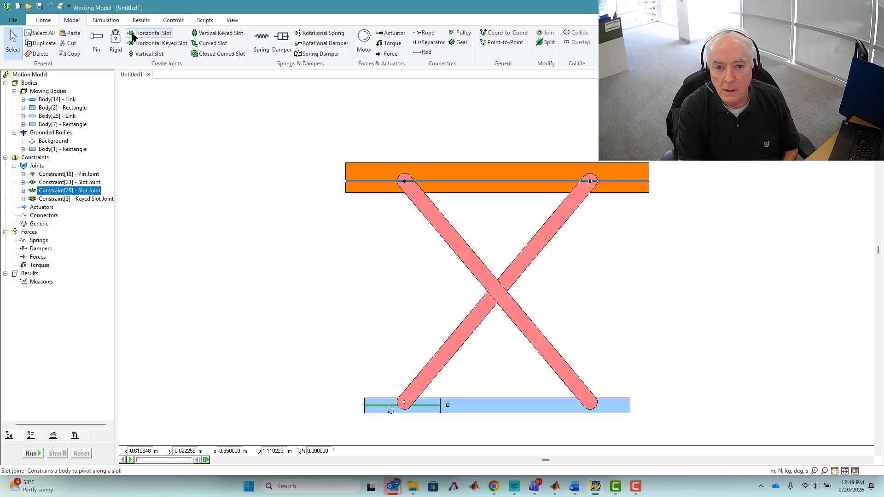
click(96, 41)
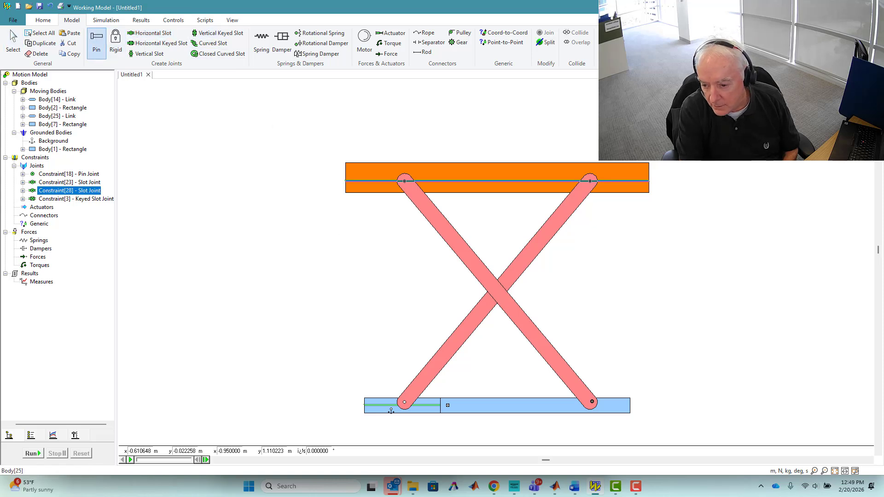
click(592, 403)
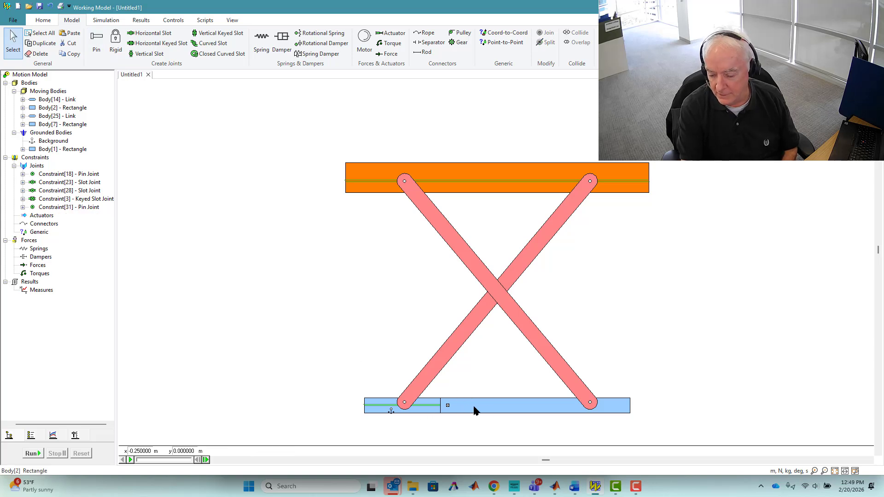
Step: Try running the simulation, decline to continue, and set all bodies to overlap instead of collide
click(30, 454)
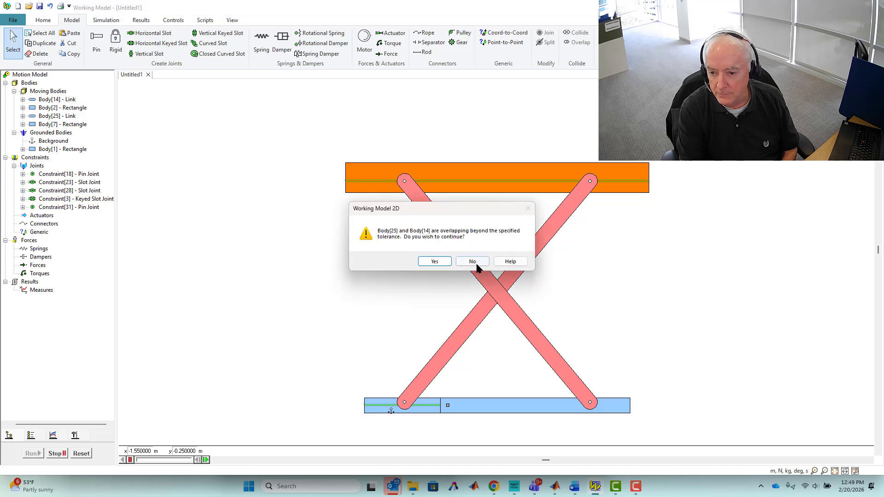
click(472, 262)
drag(304, 150, 686, 418)
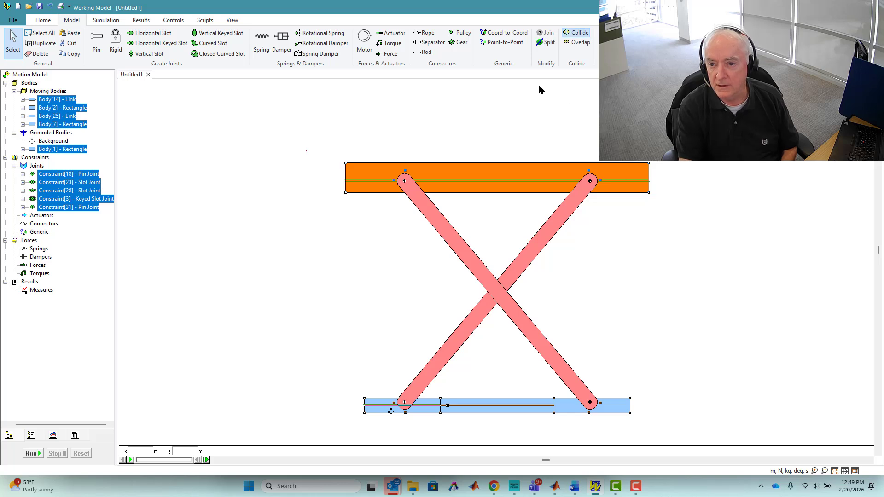
click(577, 43)
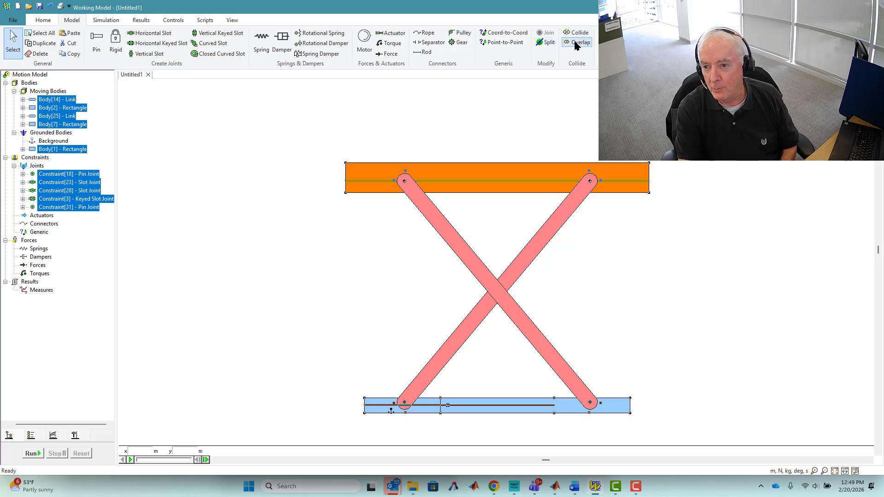
Step: Run the simulation with overlapping bodies allowed, stop it and reset the model
click(30, 455)
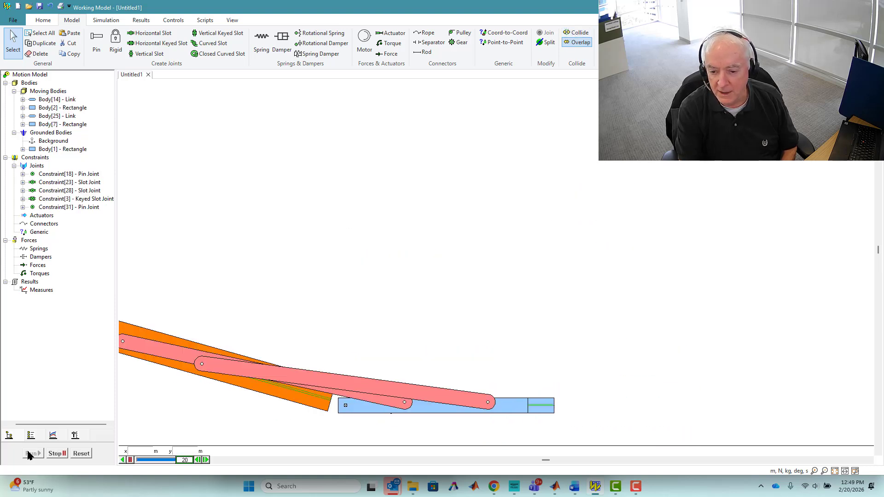
click(57, 453)
click(82, 456)
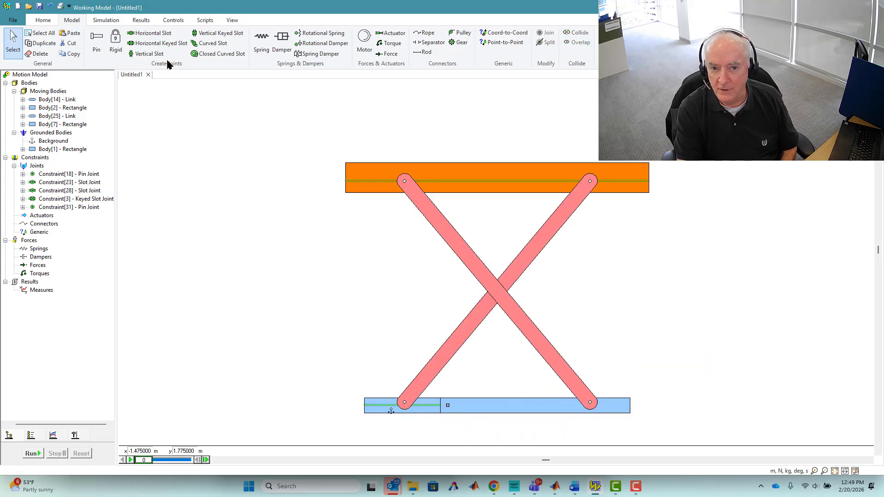
Step: Pin the two links together where they cross, and test the scissor mechanism with a simulation run and reset
click(97, 43)
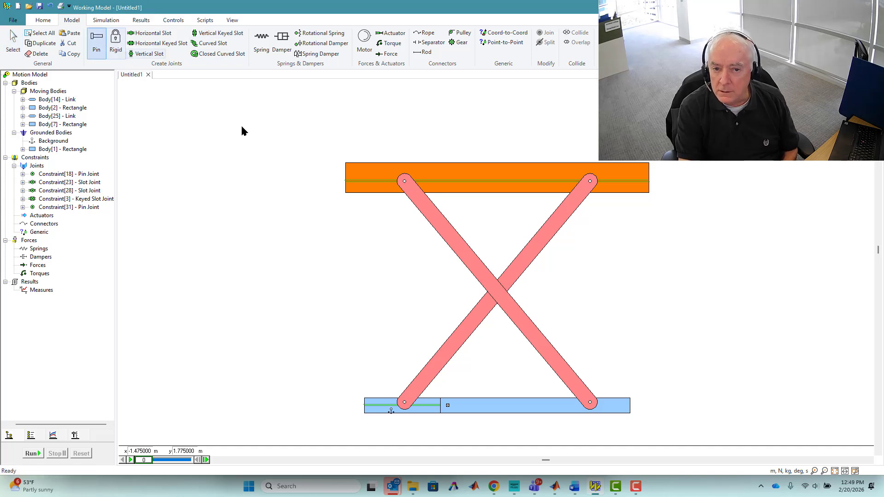
click(494, 288)
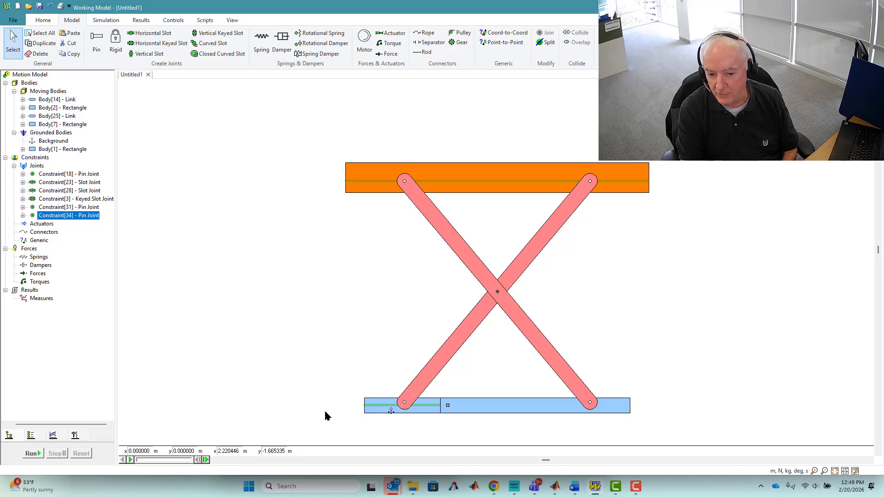
click(31, 453)
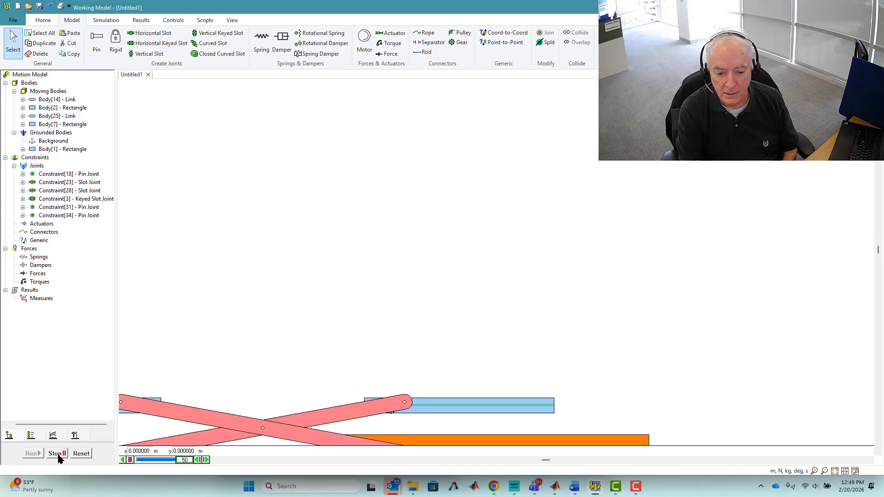
click(86, 454)
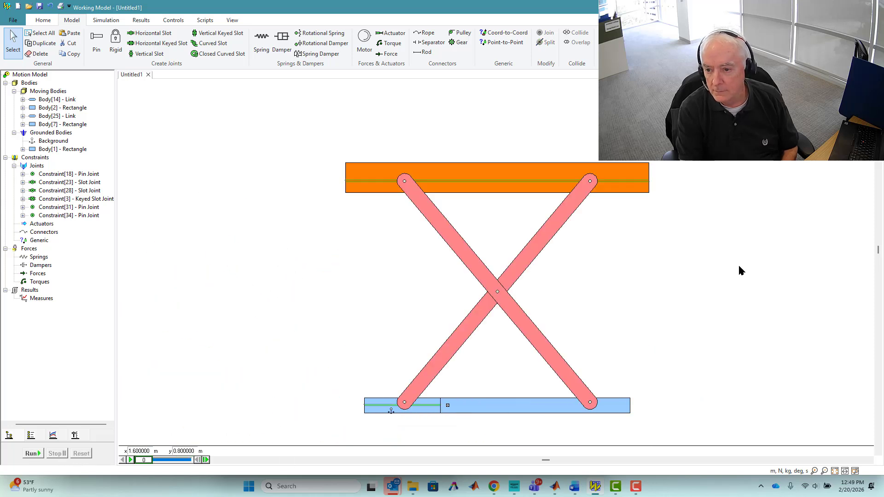
Step: Make the orange platform and the sliding base rectangle collide with each other, and test the lift with a simulation run and reset
click(629, 168)
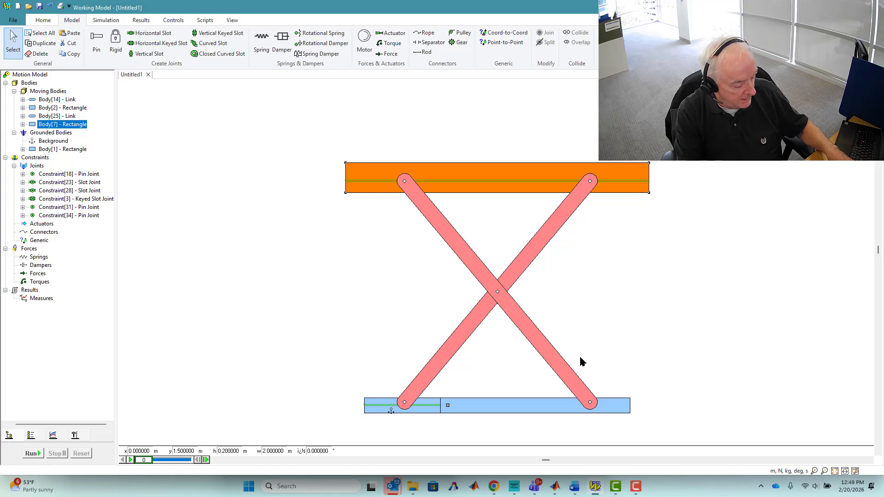
shift+click(620, 409)
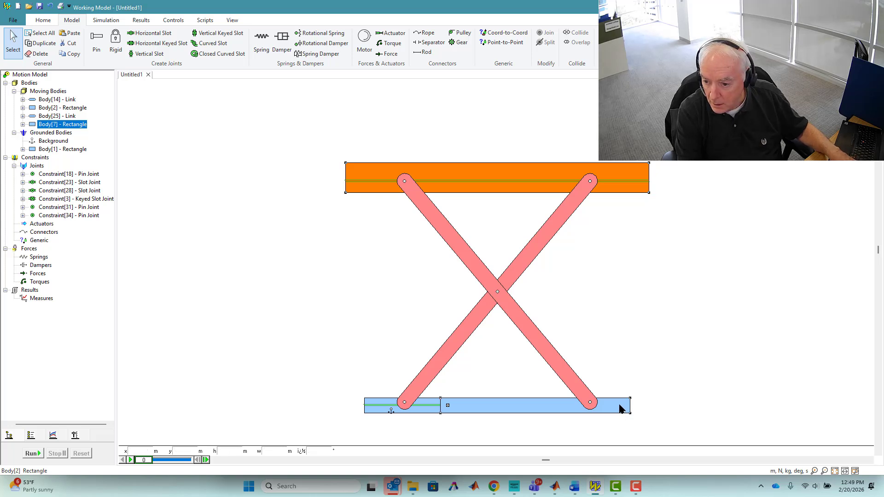
click(576, 33)
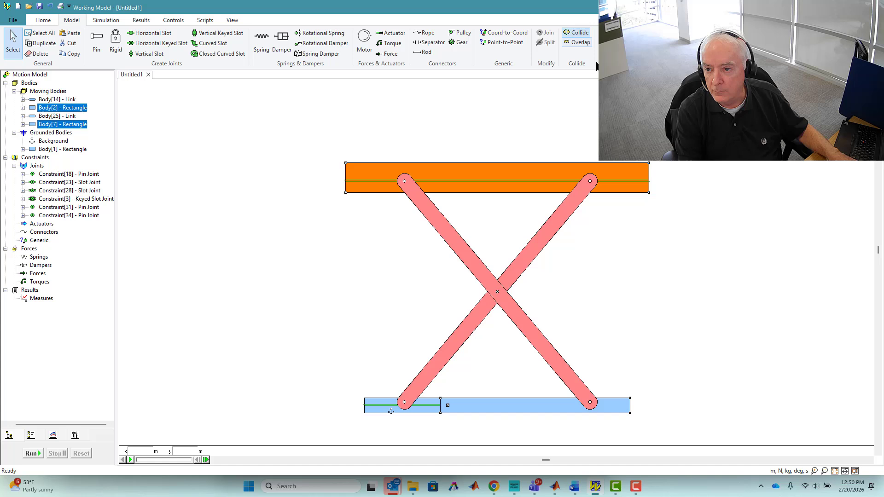
click(597, 110)
click(31, 454)
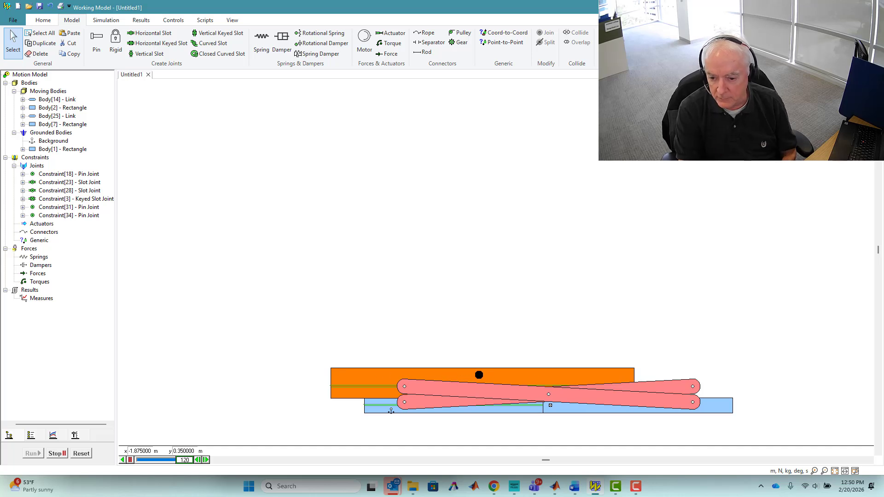
click(81, 454)
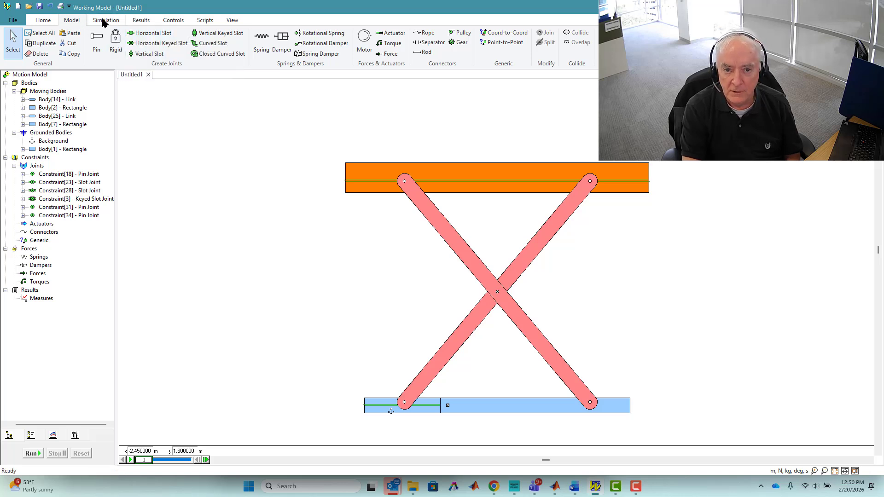
Step: Draw a thin rectangle about 0.05 m high beside the lift, and set its width to 0.6 m and its rotation to 50 degrees
click(54, 20)
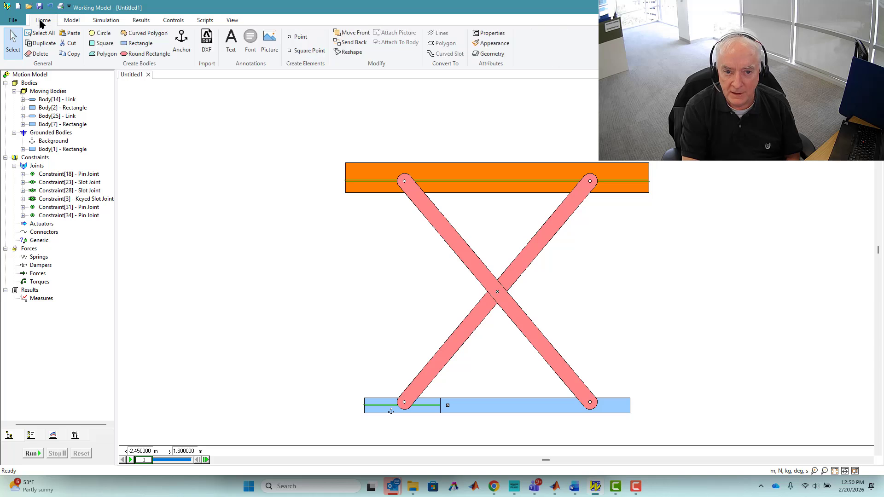
click(137, 42)
drag(296, 246, 371, 253)
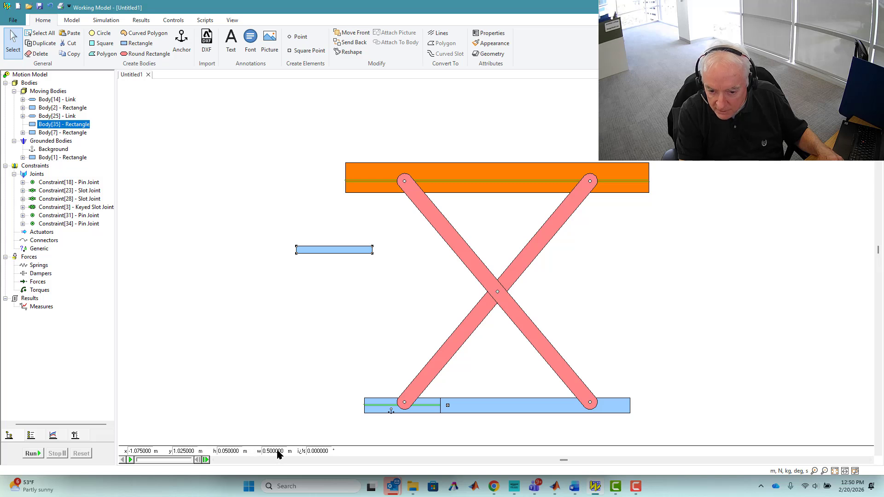
text(0.6)
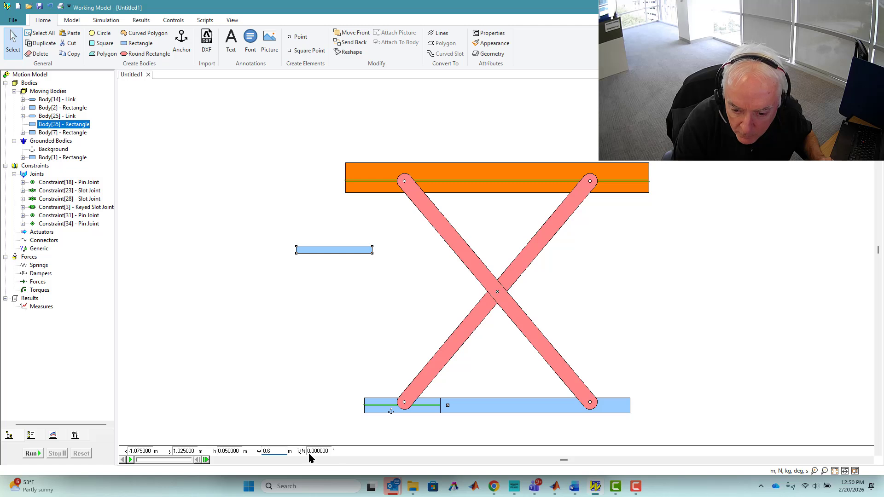
click(322, 451)
text(5)
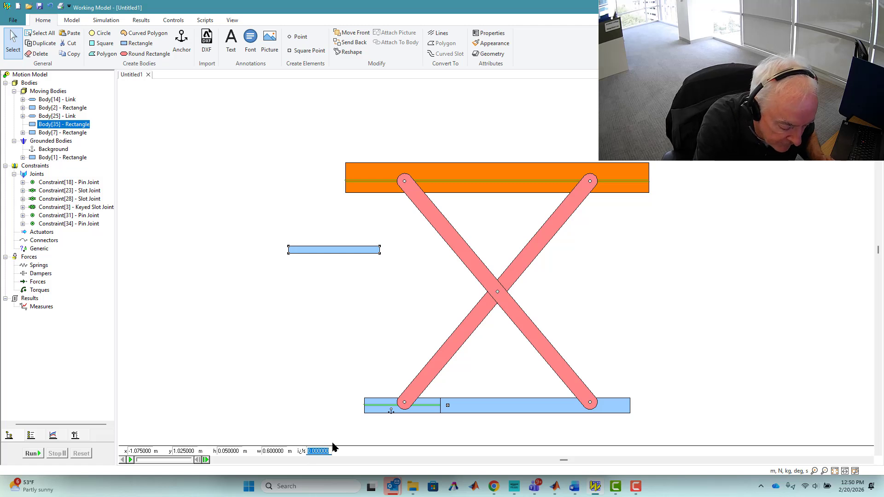
text(0)
key(Return)
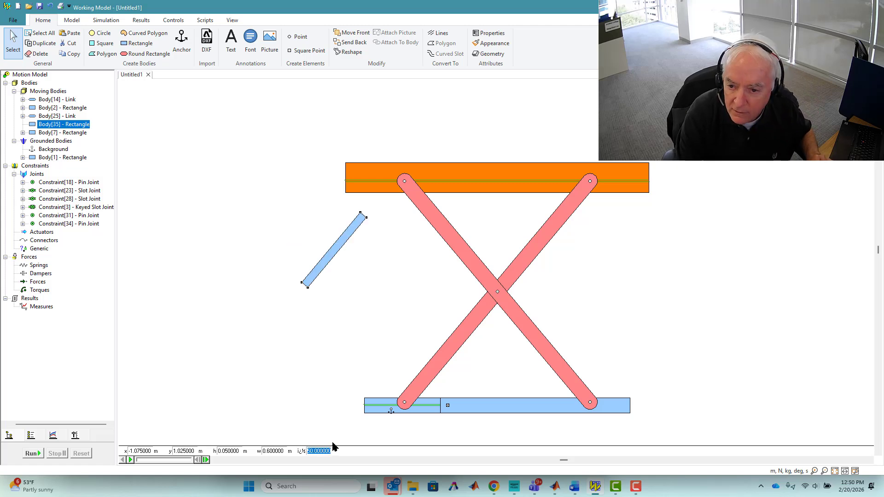
Step: Move the thin tilted bar to about x -0.1 m, y 1.3 m so it spans from the second link to the orange platform
drag(334, 249, 483, 207)
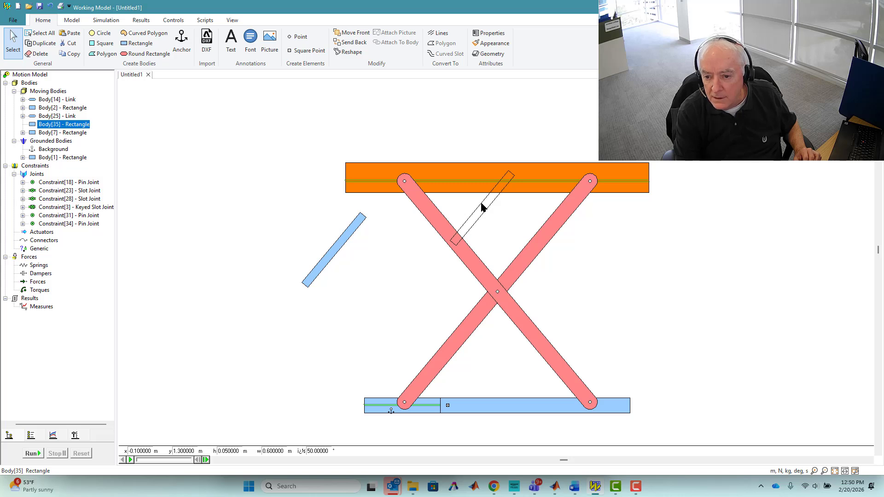
drag(482, 207, 482, 207)
click(69, 20)
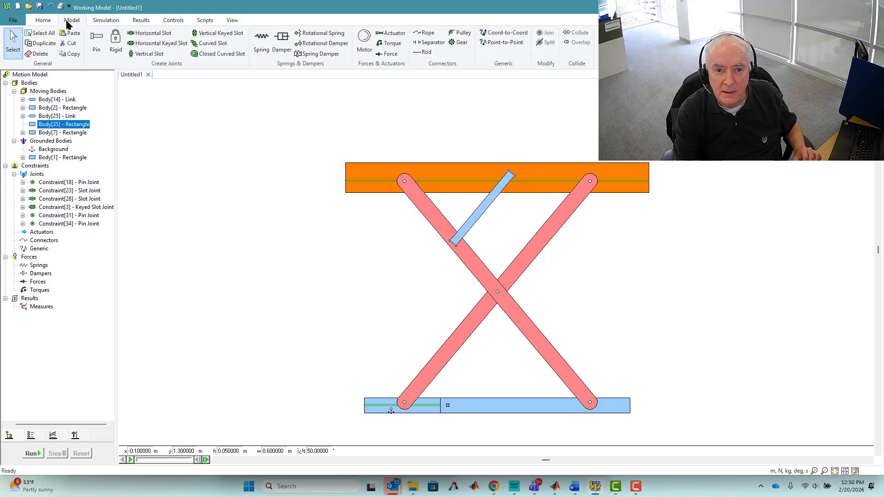
Step: Pin the thin bar's lower end to the link beneath it and its upper end to the orange platform
click(96, 40)
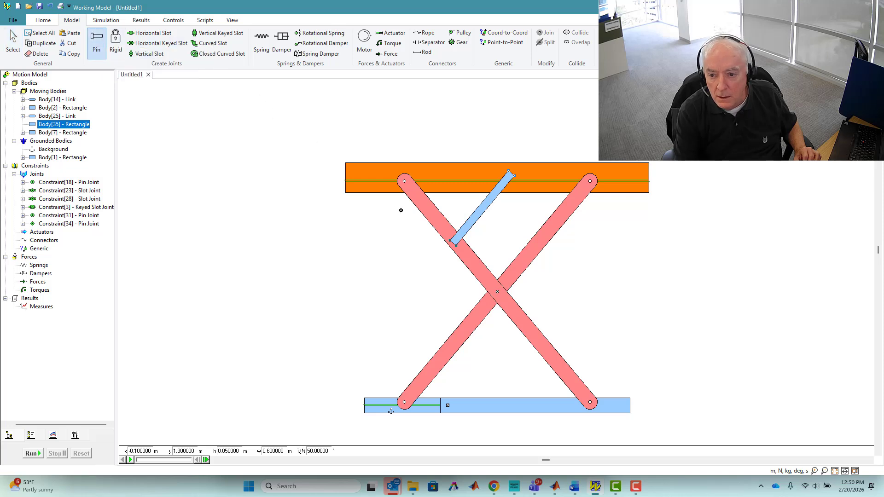
click(455, 241)
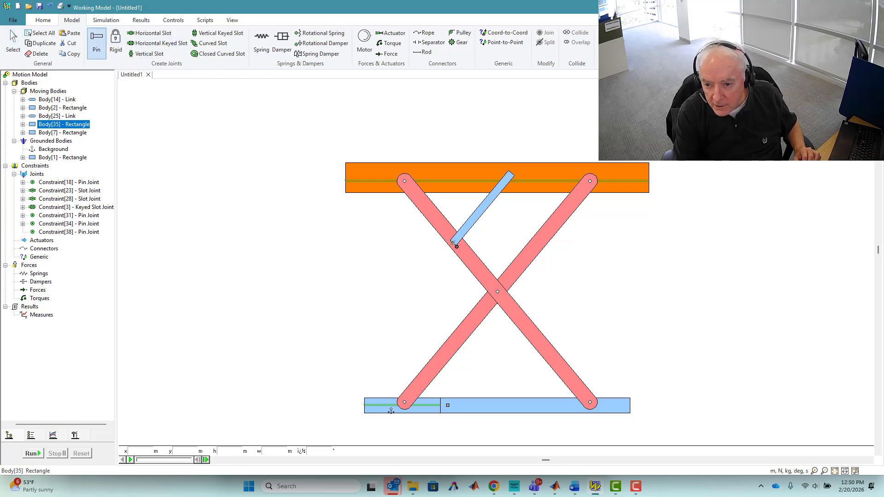
scroll(461, 230, up, 2)
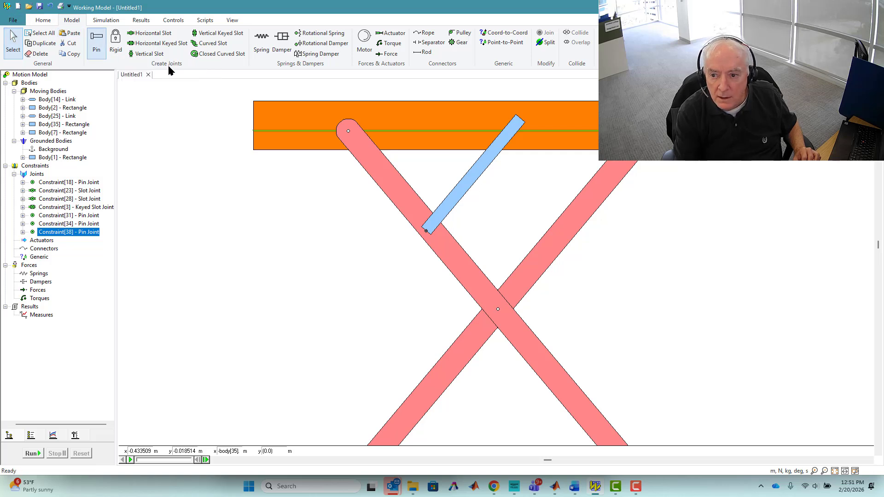
click(97, 41)
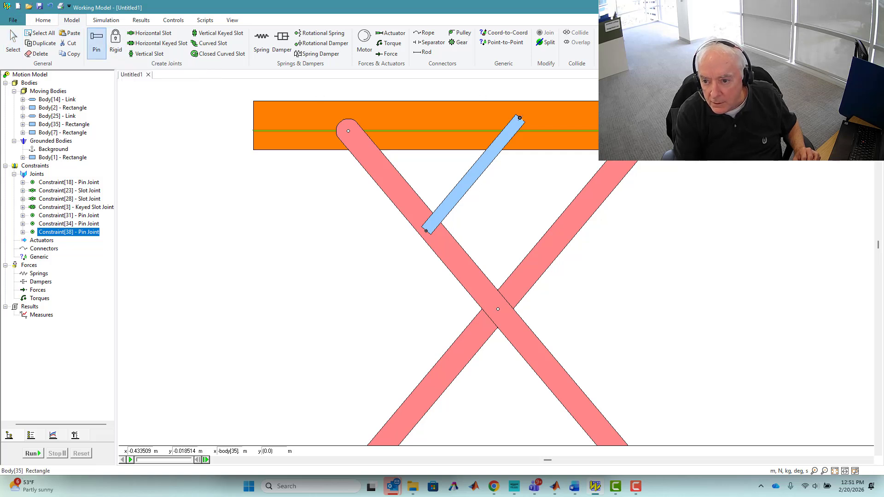
click(426, 230)
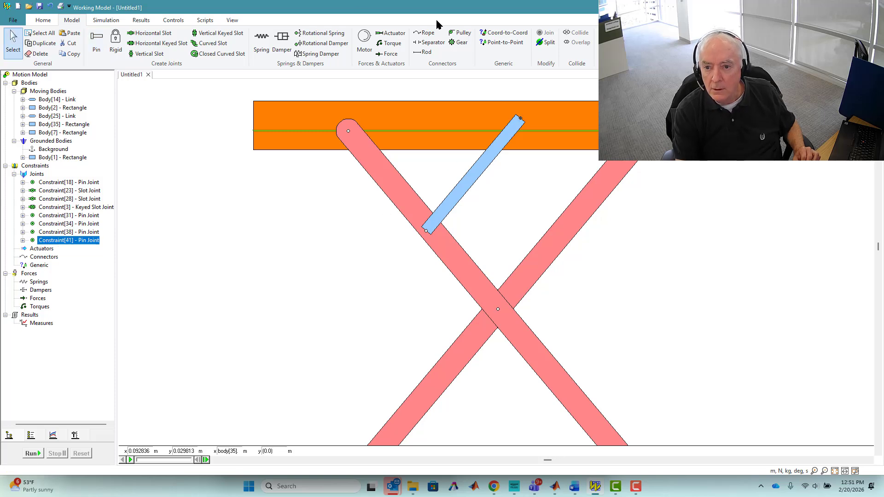
Step: Test the lift with the pinned support bar in simulation runs, with the whole mechanism in view, and reset it
click(31, 453)
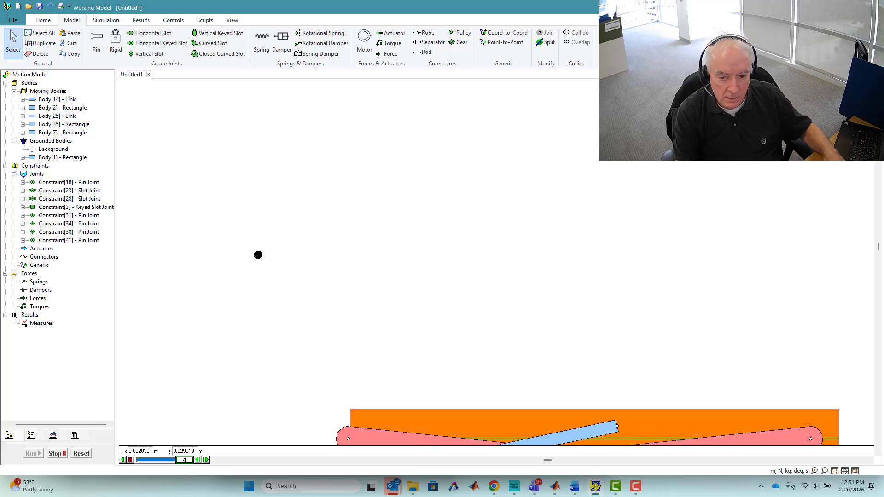
click(82, 455)
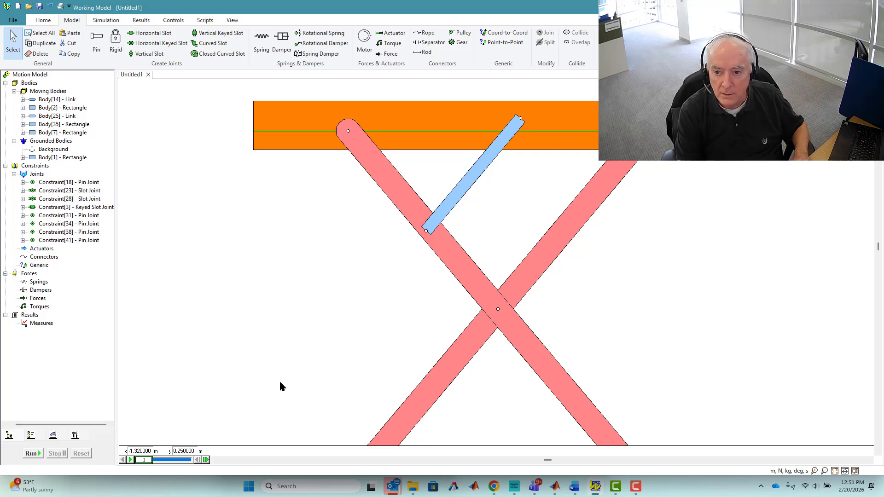
right_click(311, 302)
click(352, 338)
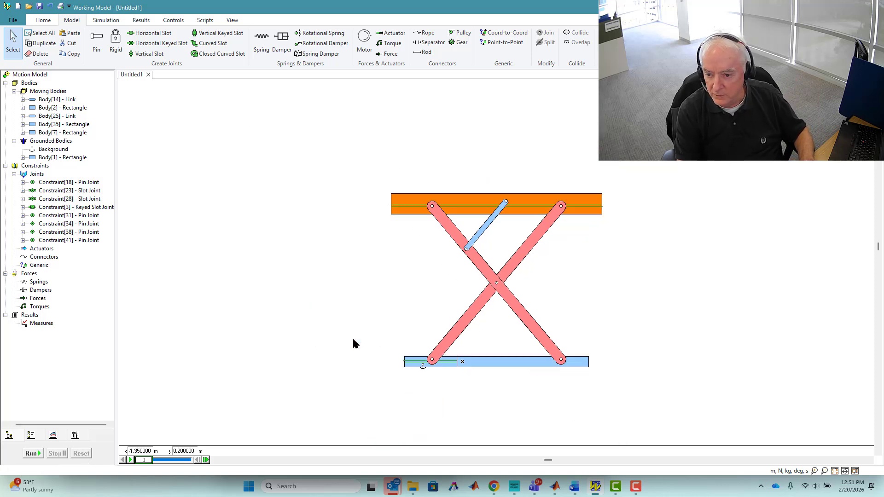
click(32, 455)
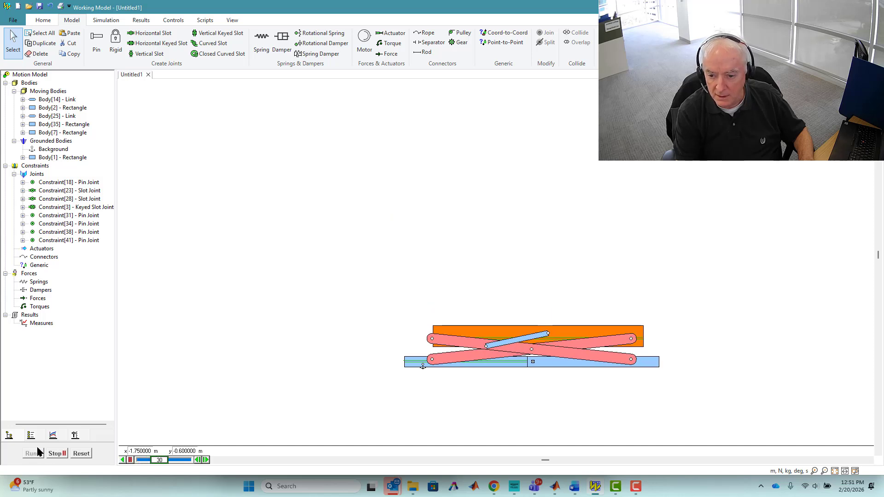
click(57, 454)
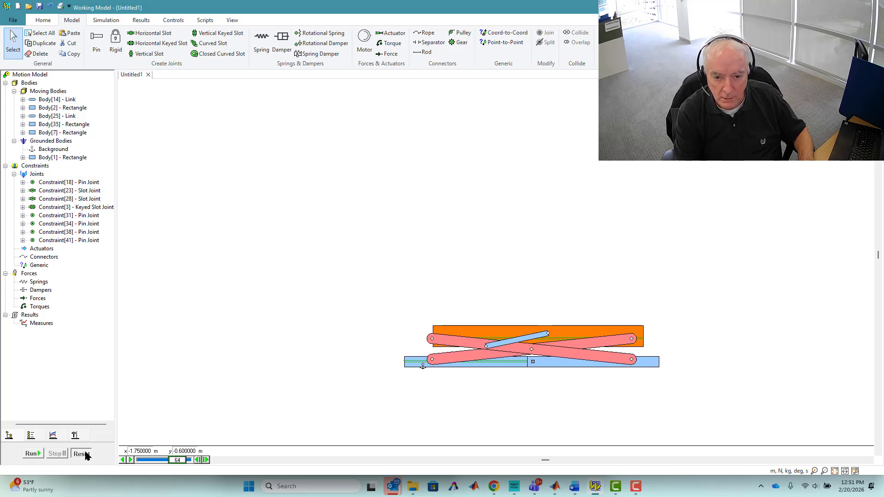
click(81, 454)
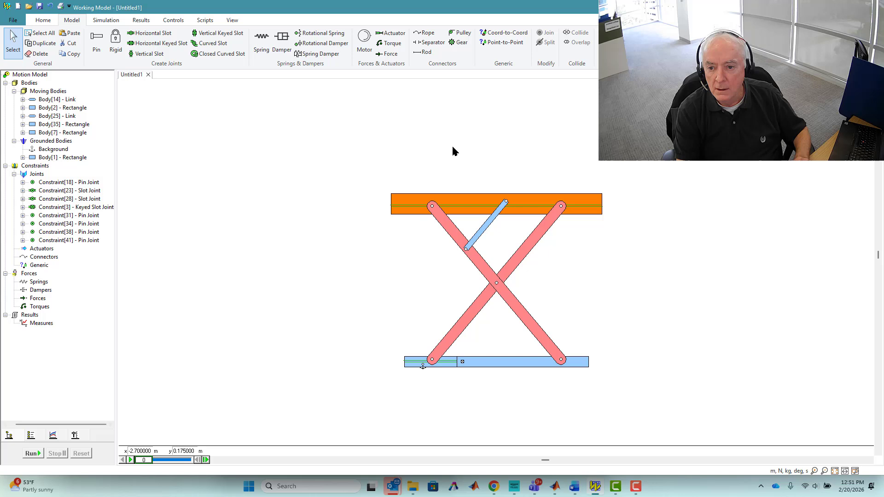
Step: Add an actuator from the lower half of the first link to the upper edge of the sliding base rectangle
click(401, 33)
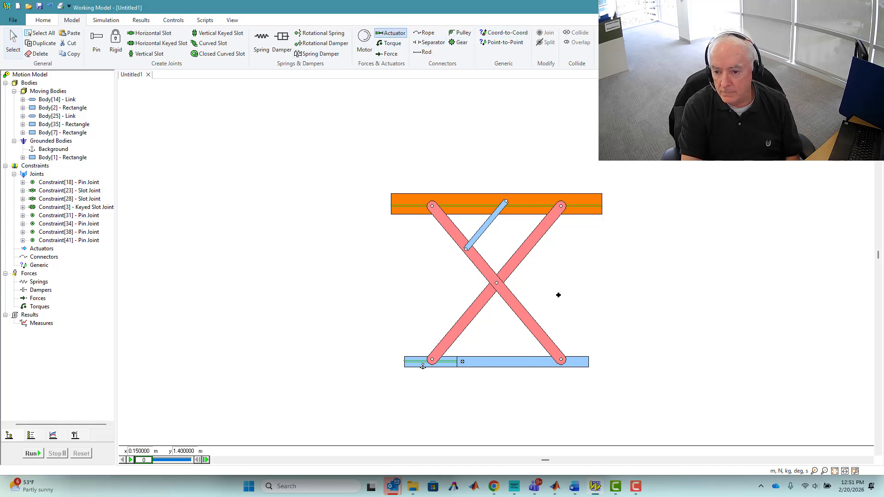
click(470, 314)
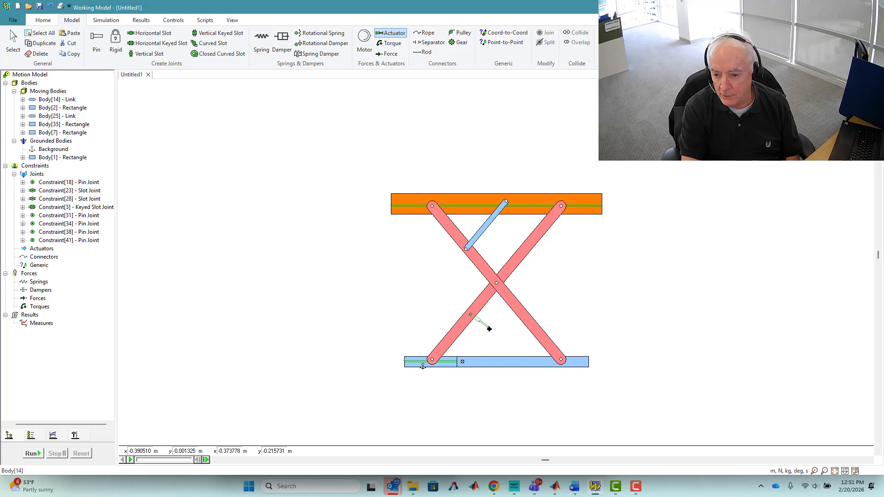
click(521, 360)
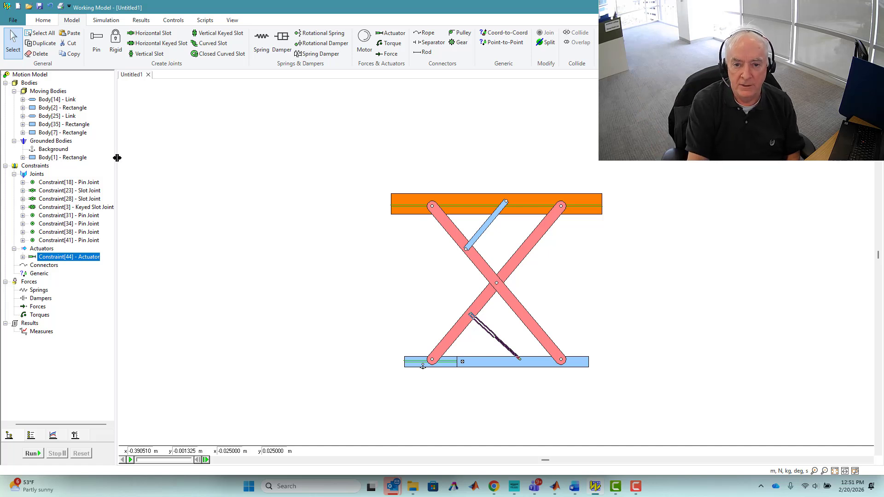
Step: Add a length measurement for the actuator, show it as a graph, and run and stop the simulation to plot it
right_click(36, 258)
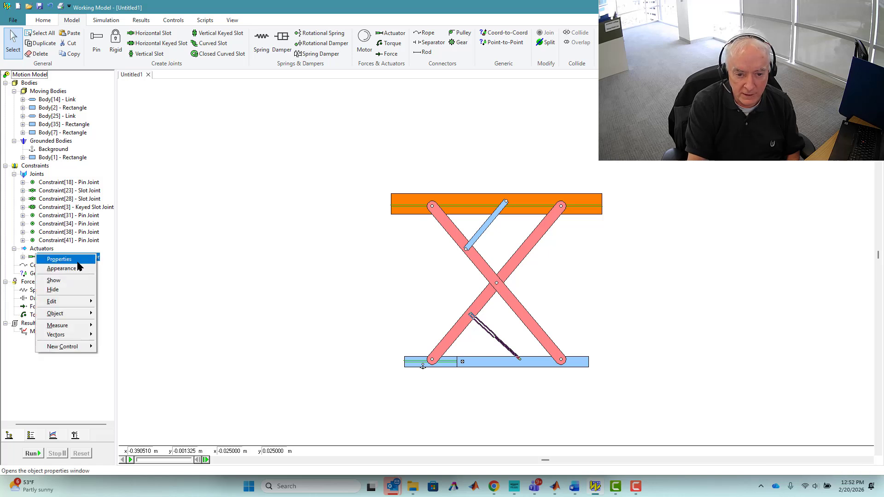
mouse_move(81, 329)
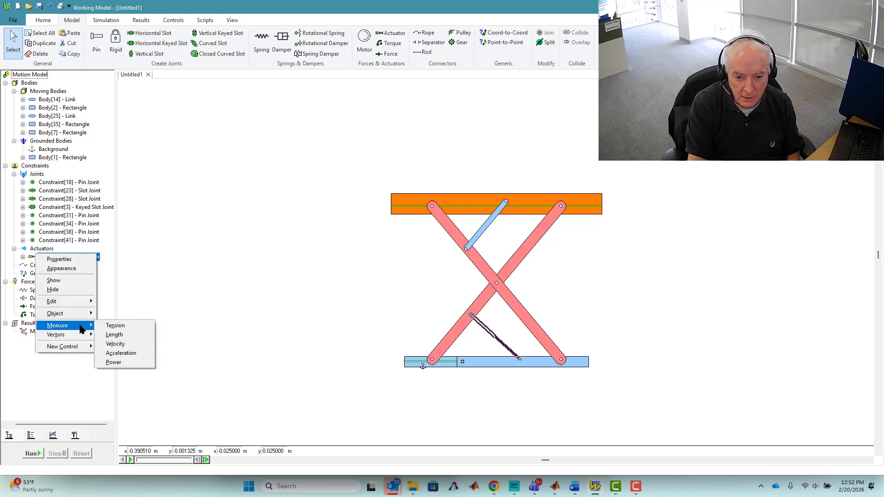
click(114, 334)
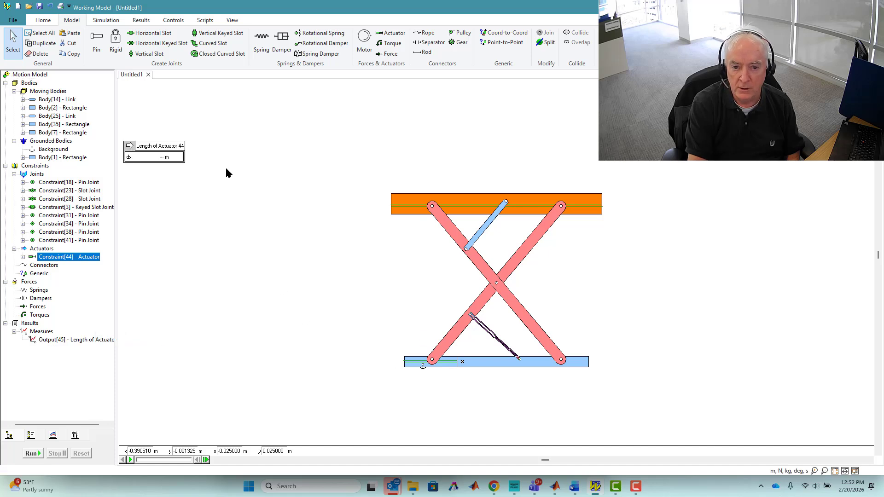
click(130, 146)
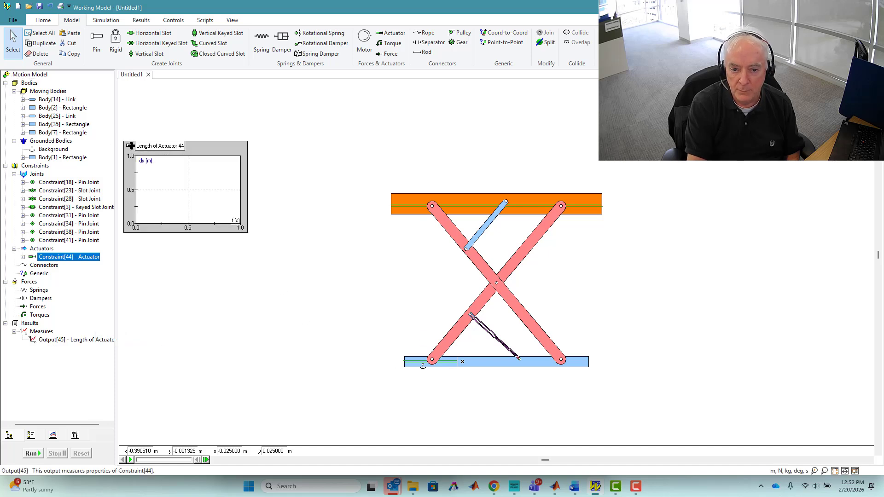
click(34, 453)
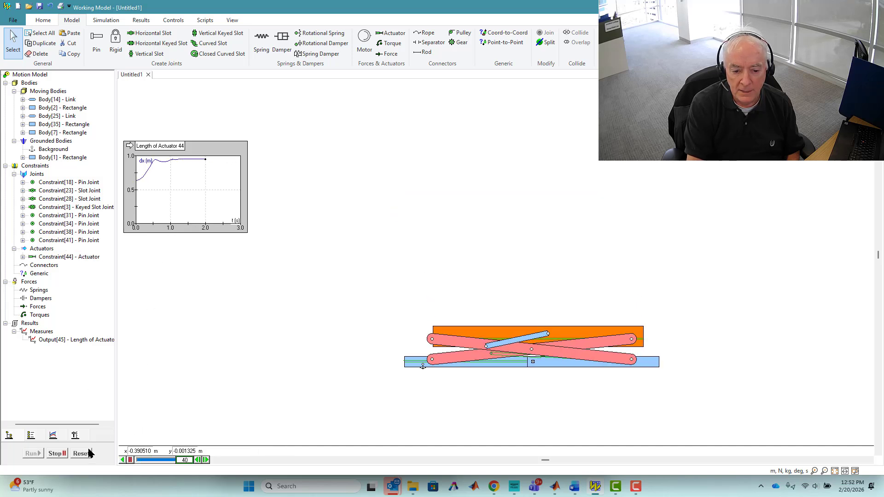
click(57, 454)
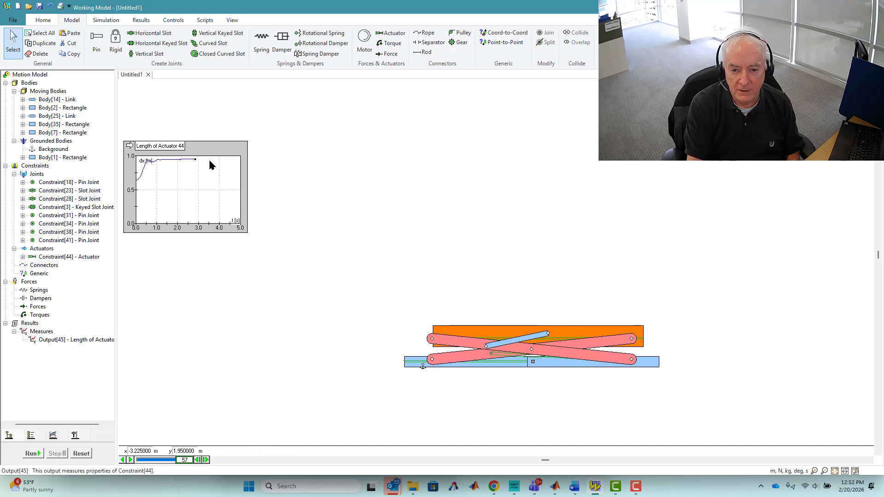